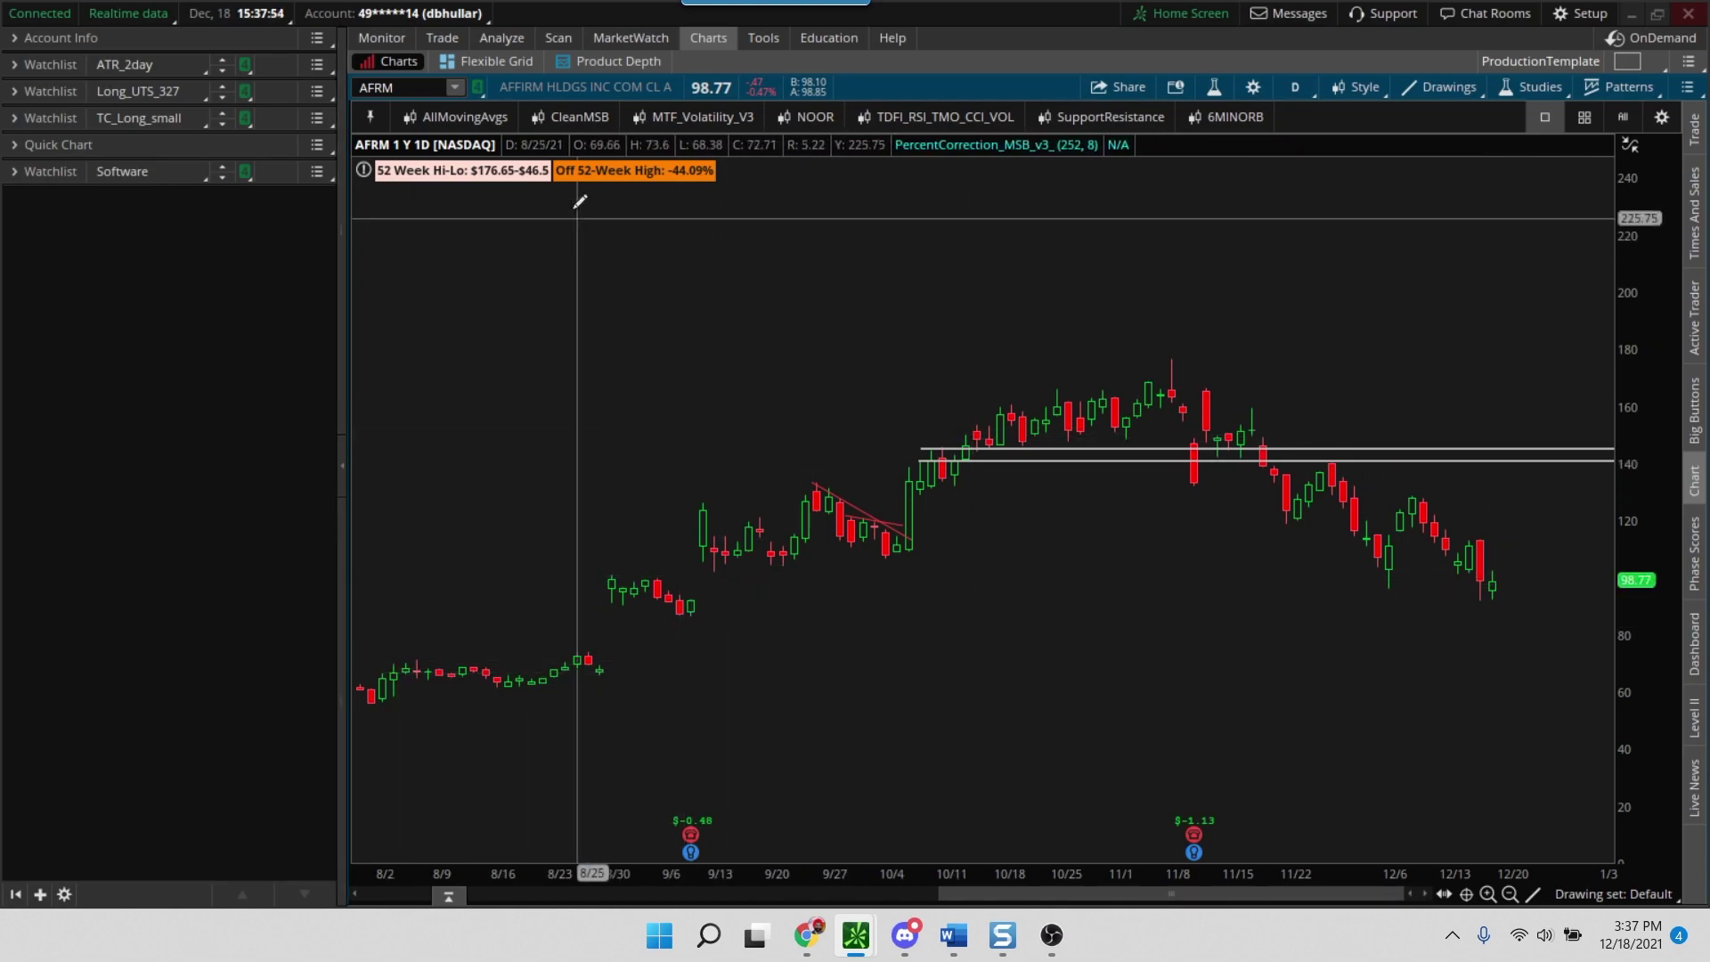
# - Open Stock Hacker and delete the saved scan's Volume, after-hours change and Gap_UP filters
pyautogui.click(558, 39)
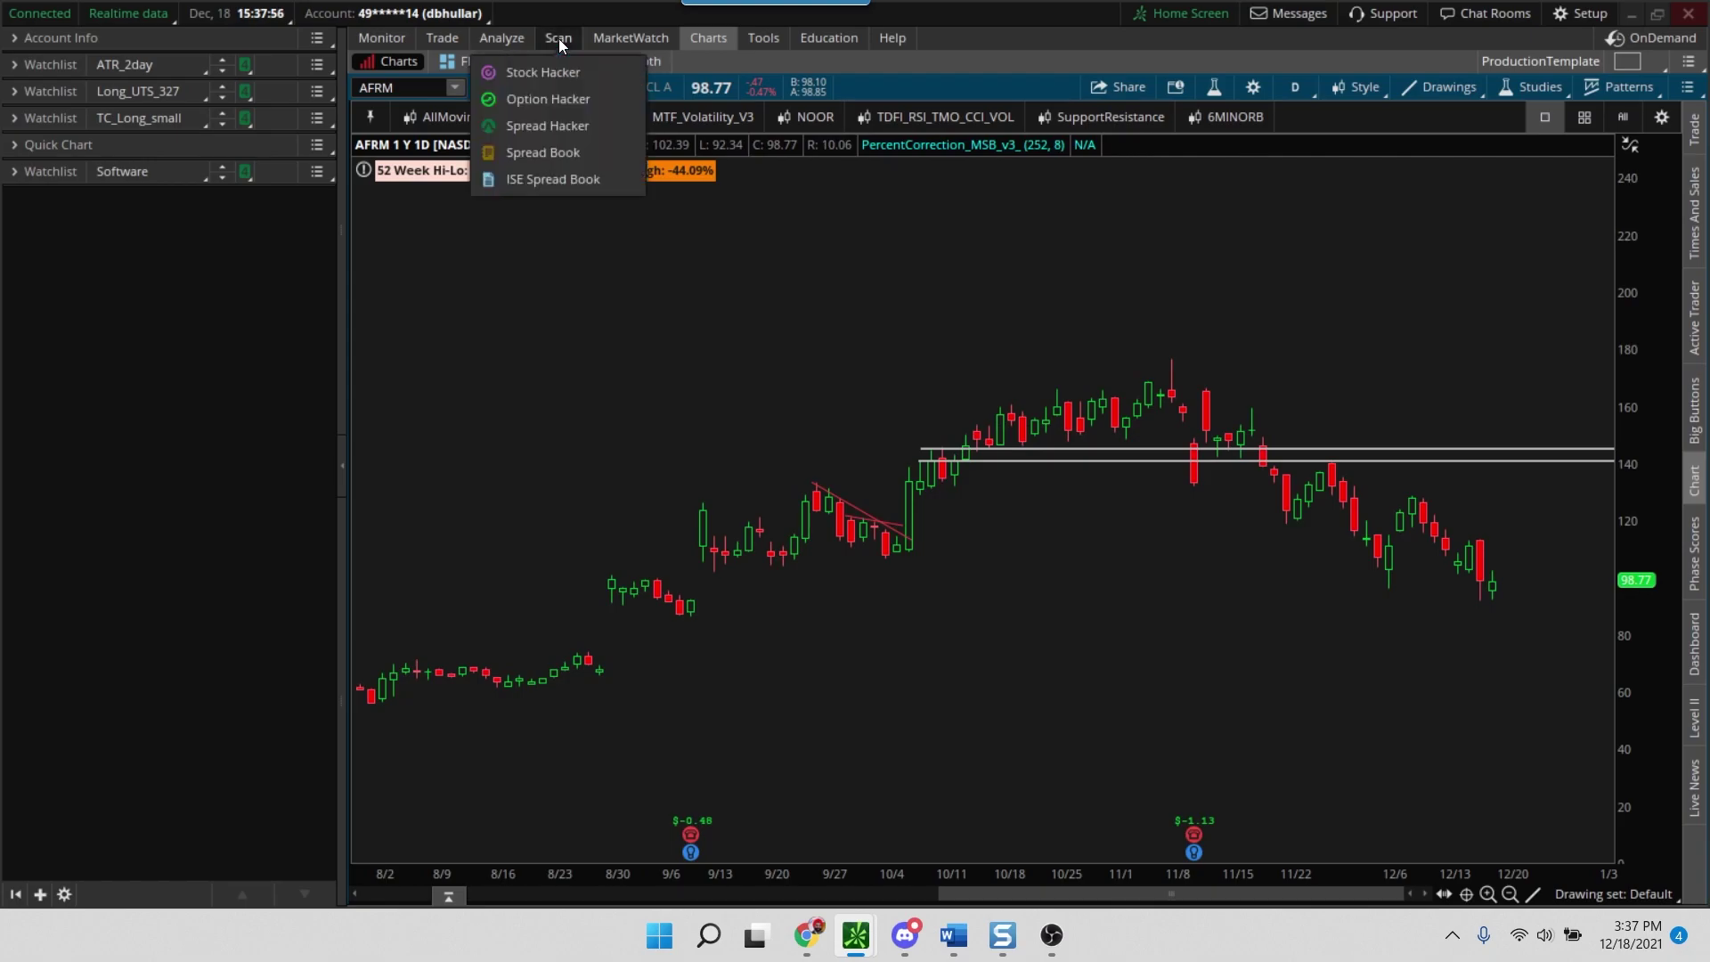
pyautogui.click(542, 73)
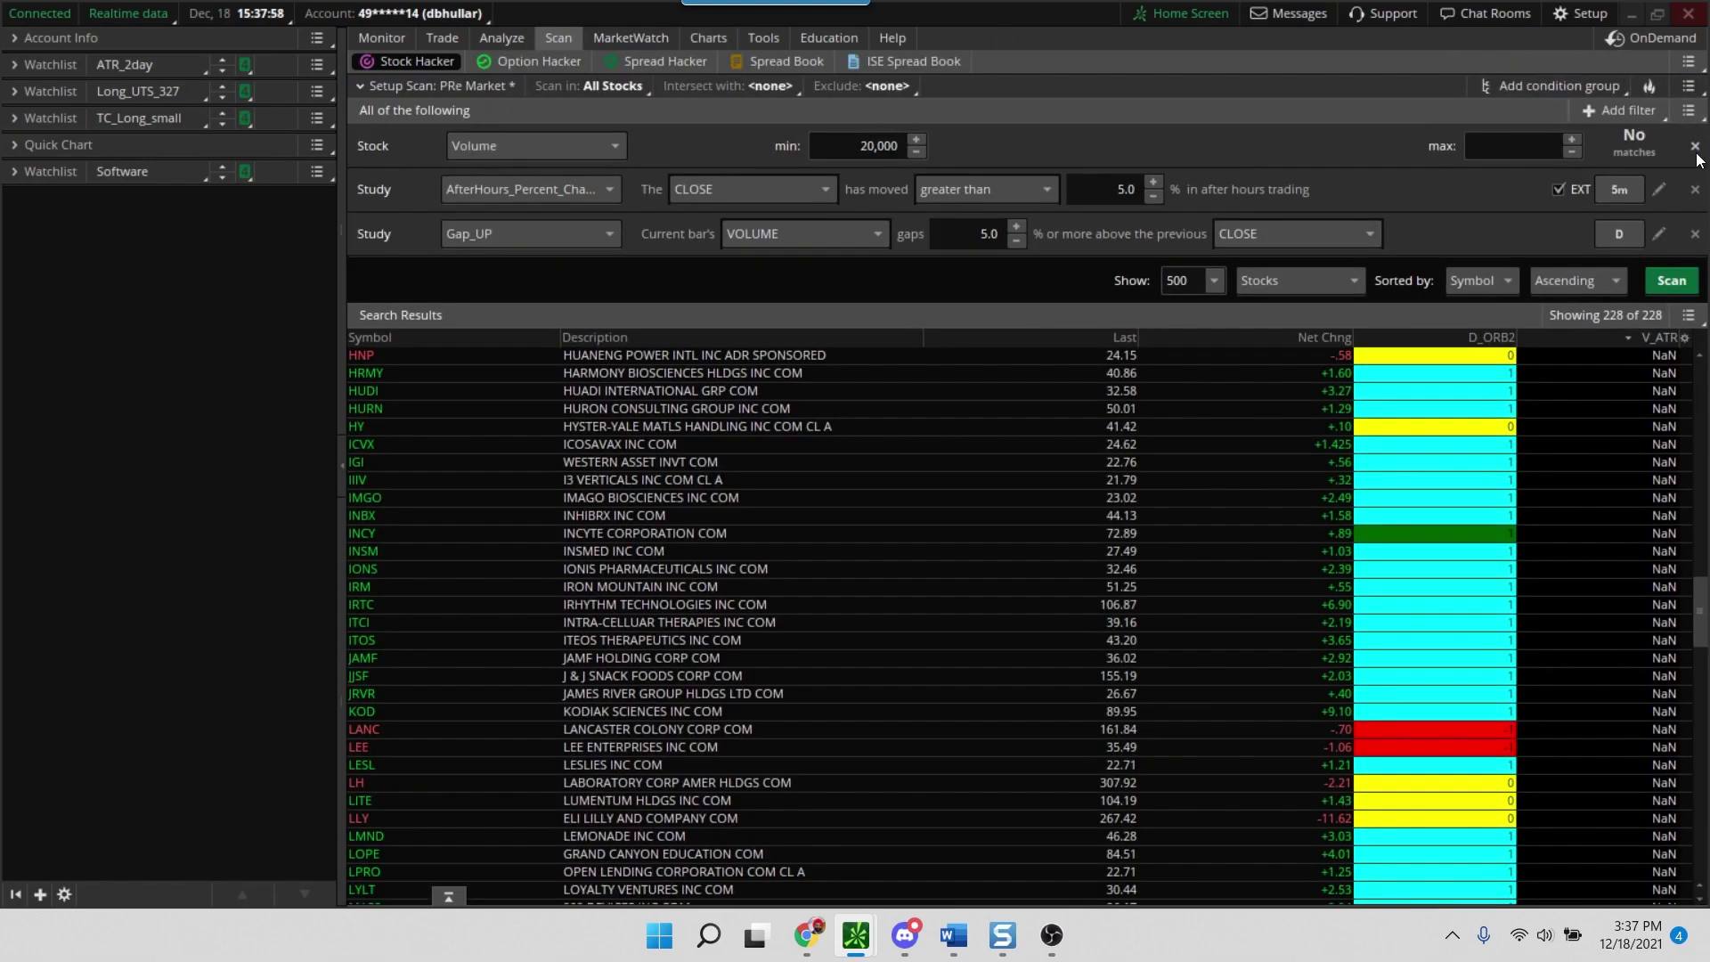
pyautogui.click(1695, 146)
pyautogui.click(1695, 146)
pyautogui.click(1694, 146)
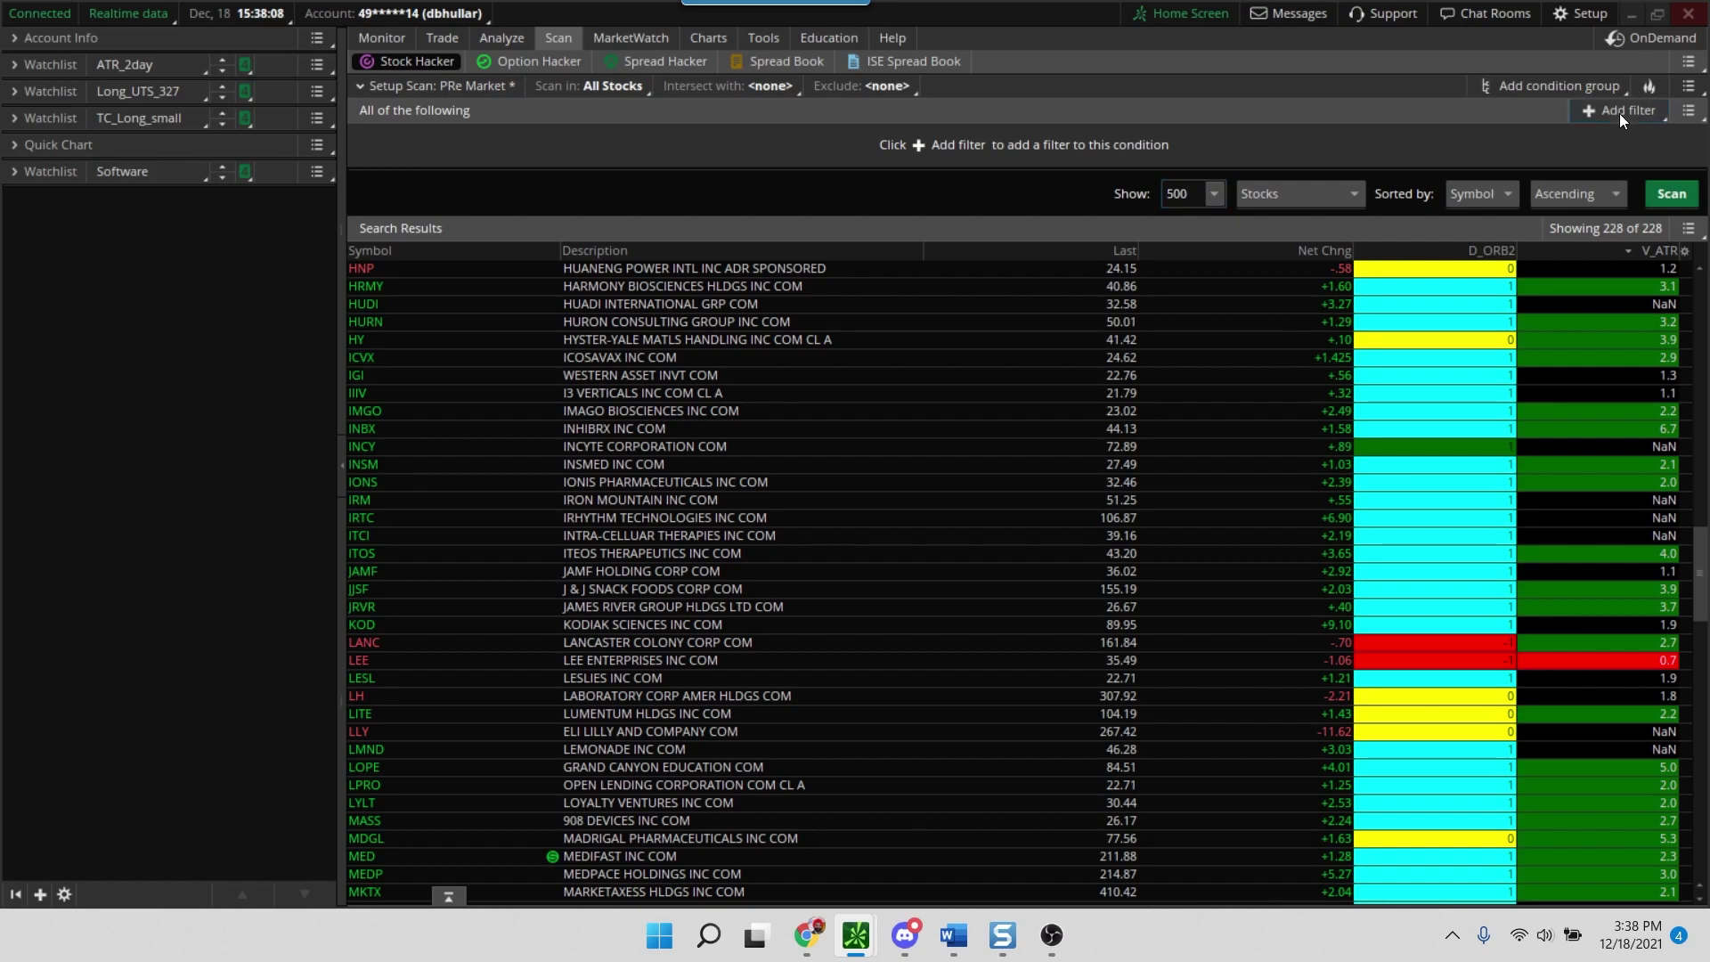
# - Add a stock filter on the Last price with a minimum of 20.00
pyautogui.click(1619, 114)
pyautogui.click(1617, 144)
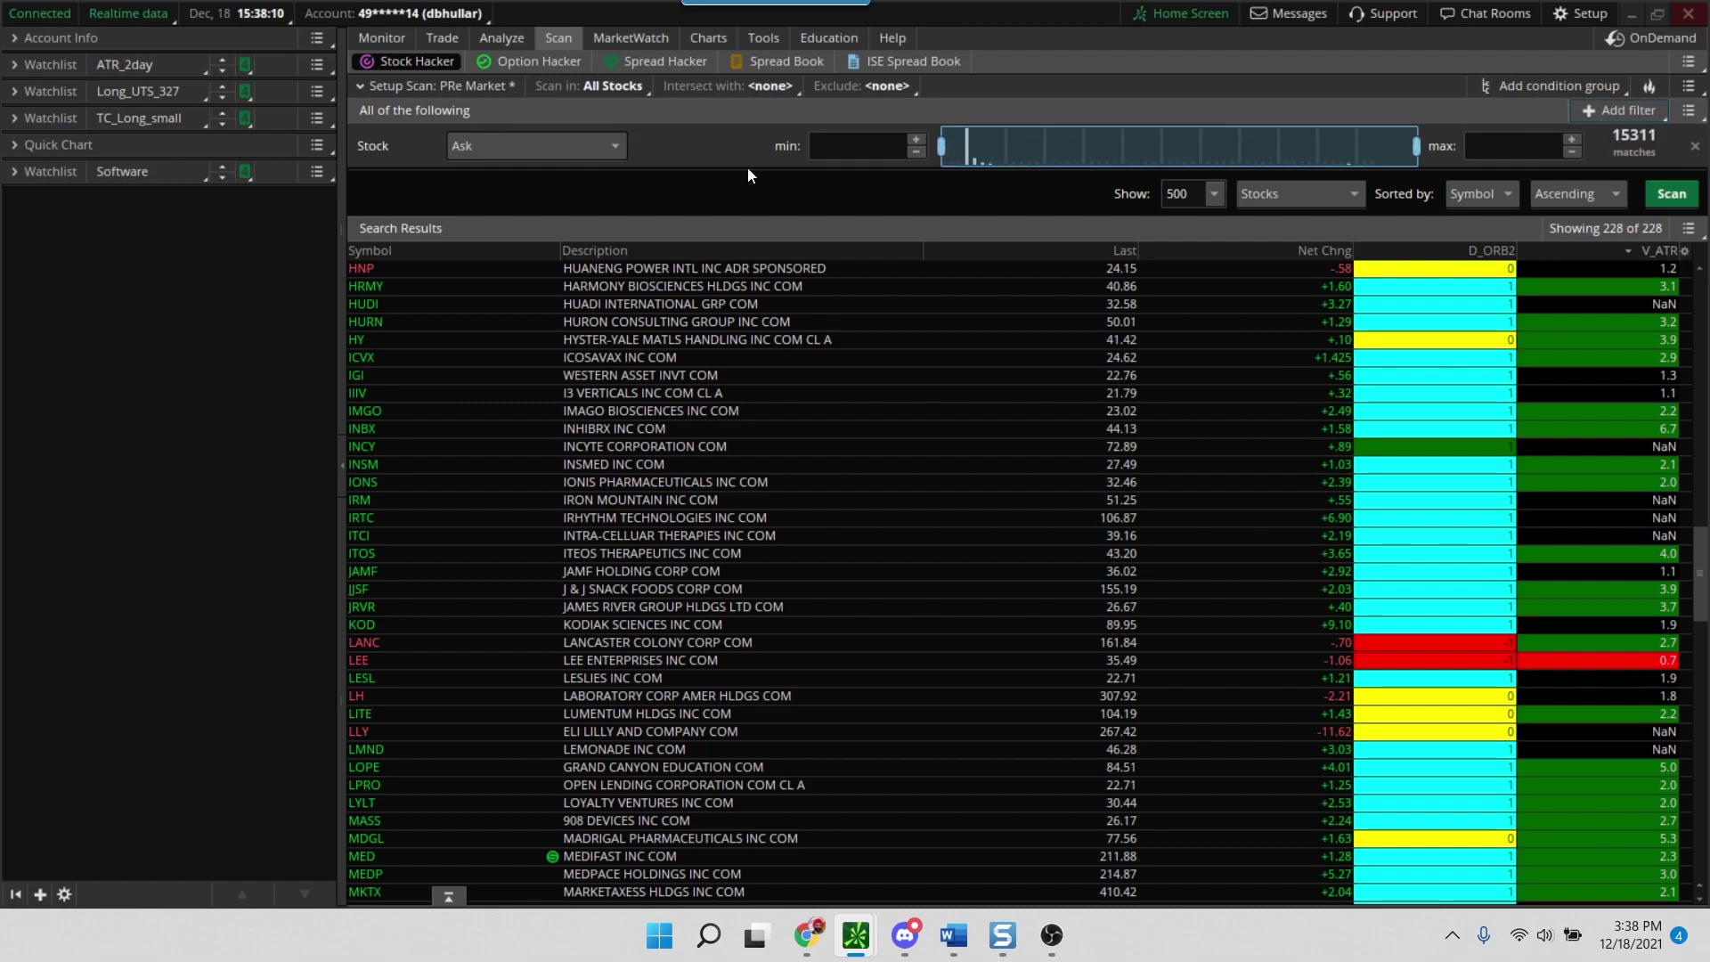
pyautogui.click(582, 150)
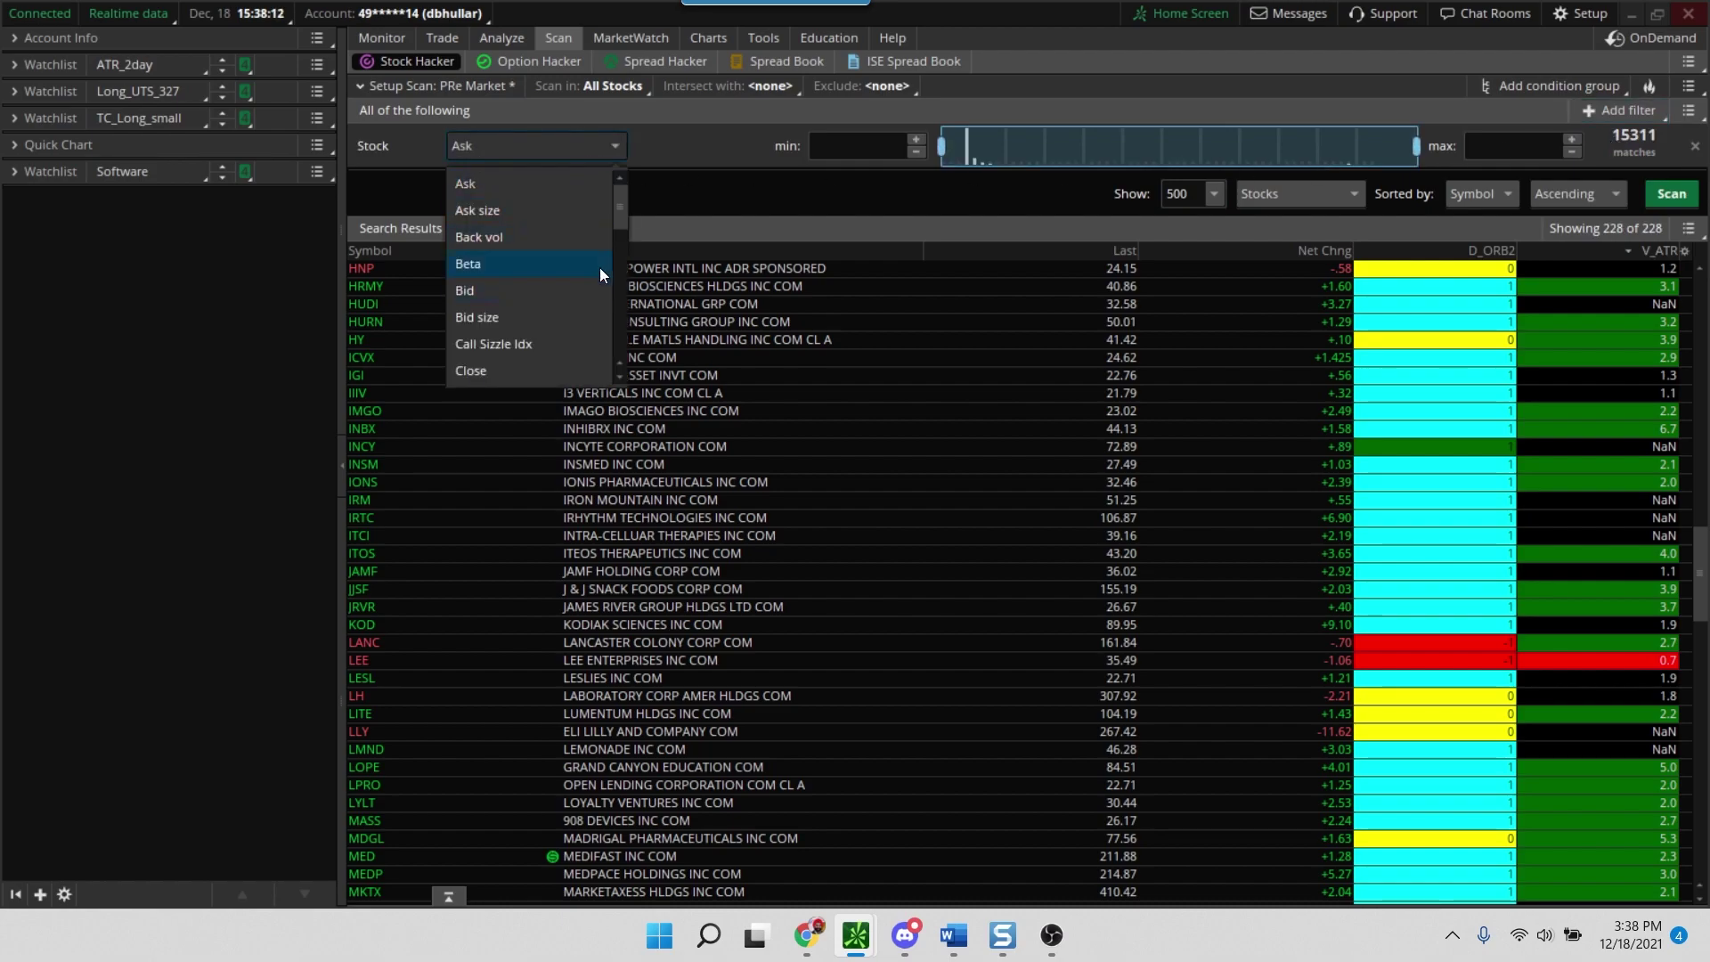
pyautogui.moveTo(622, 217); pyautogui.dragTo(625, 276)
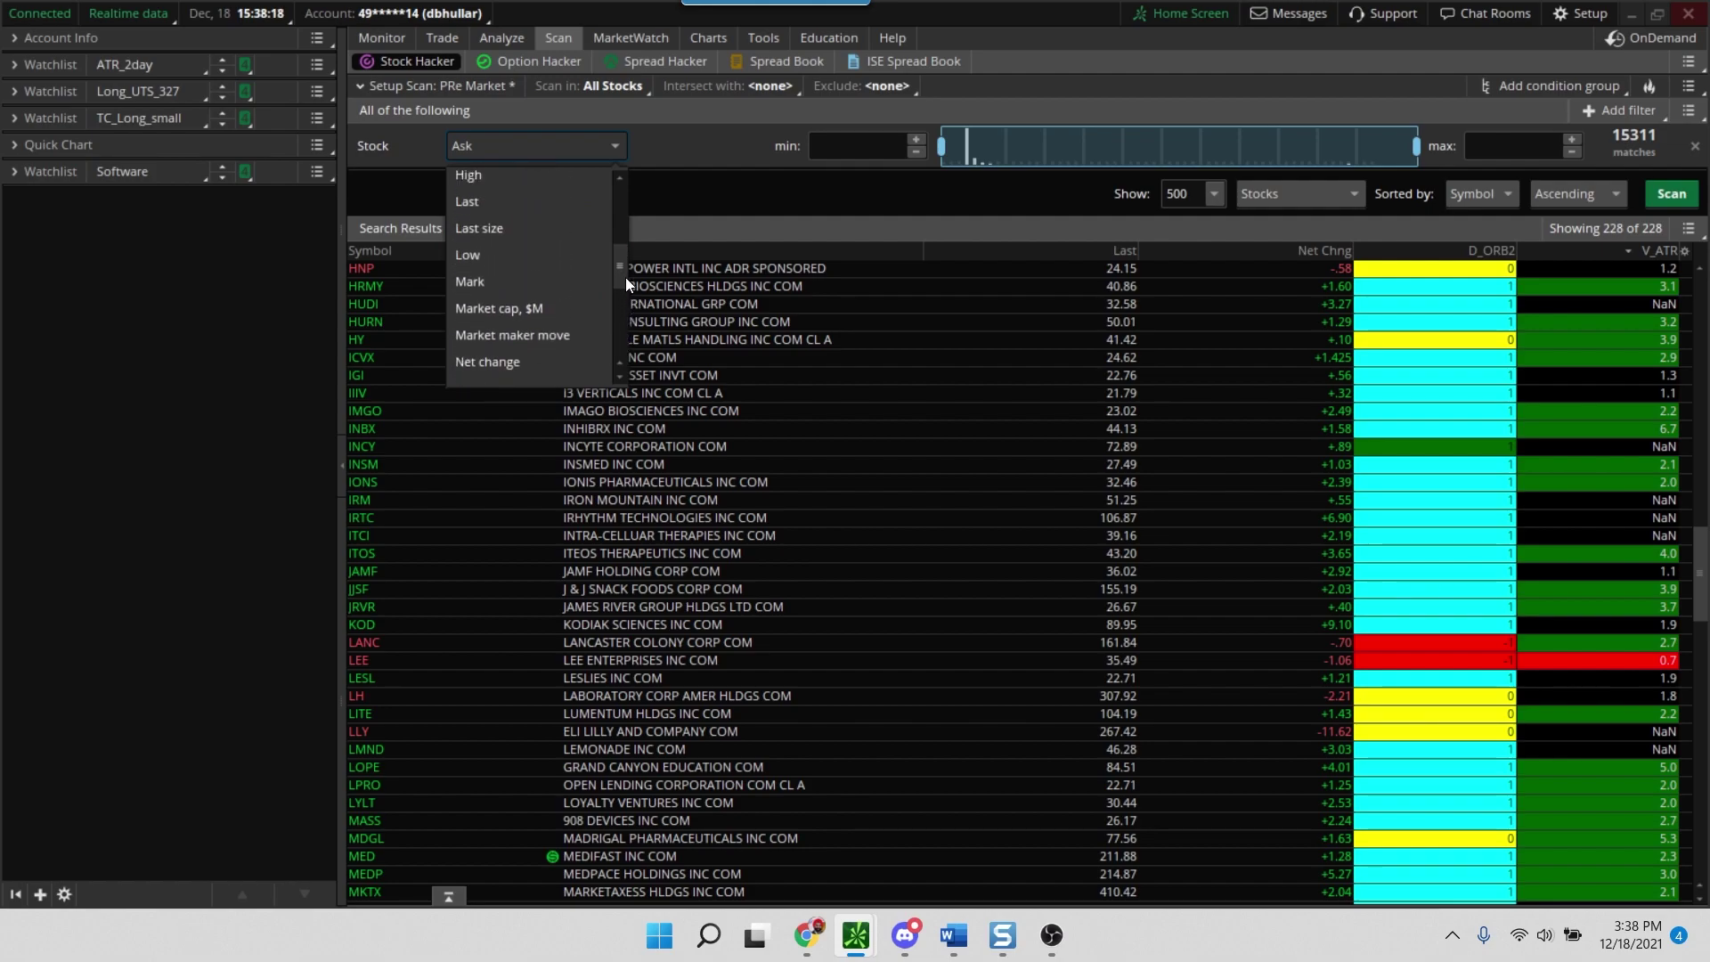
pyautogui.click(493, 205)
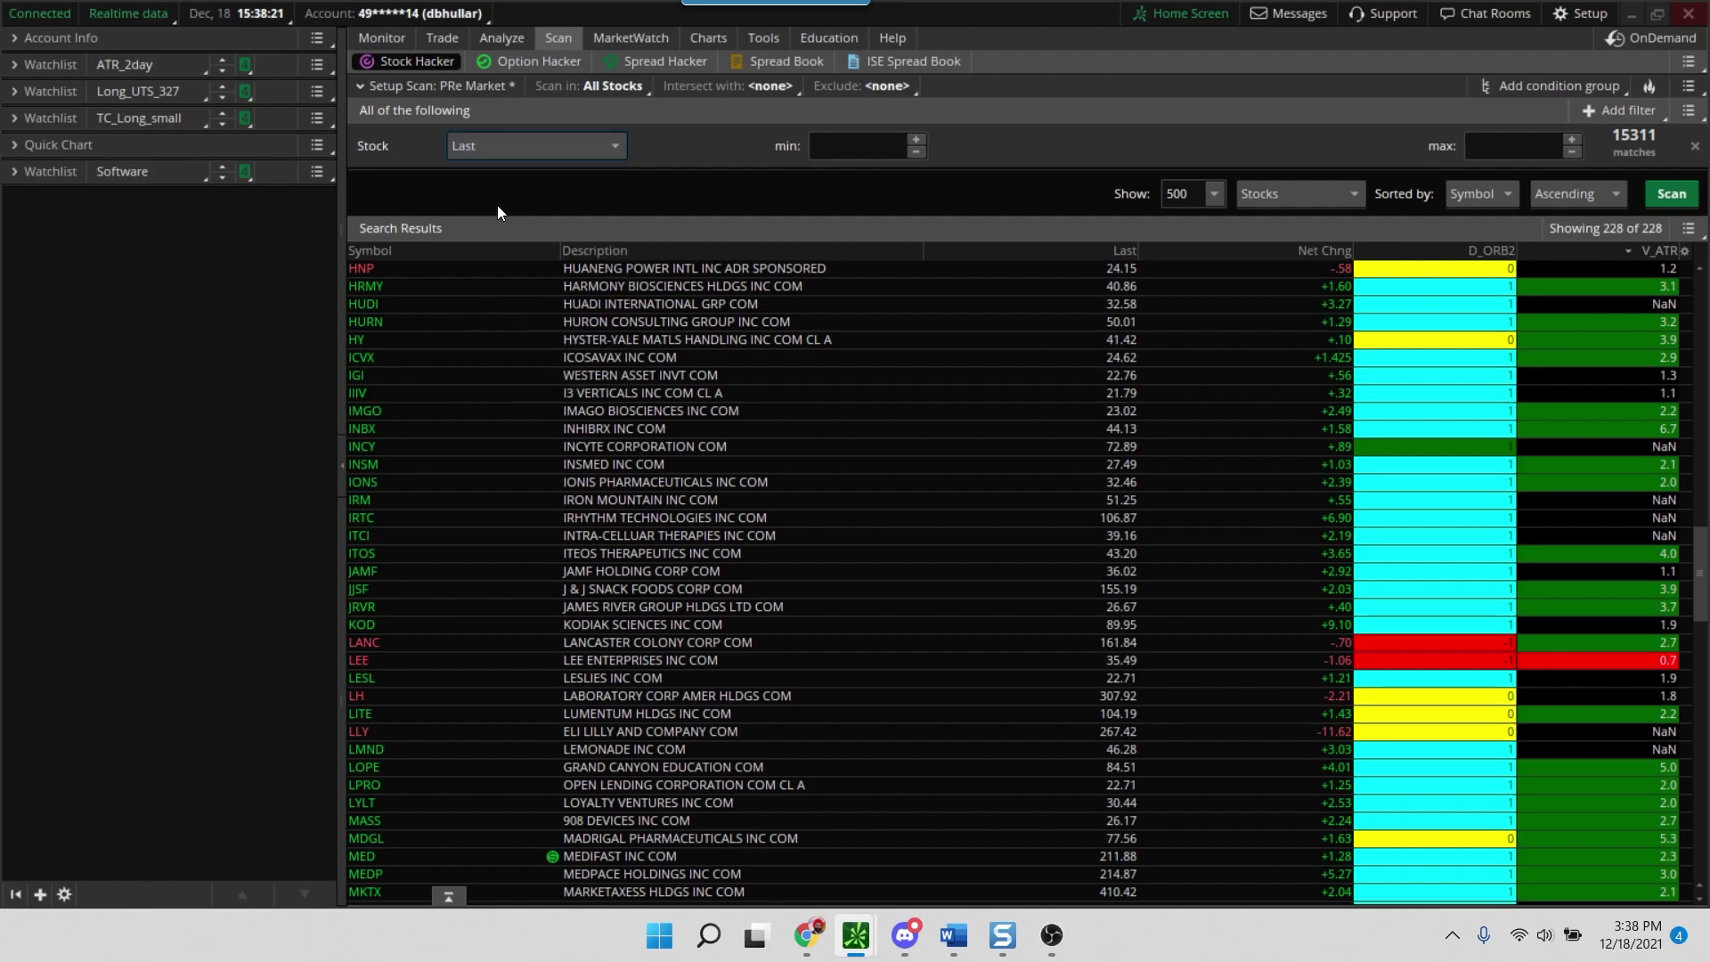
pyautogui.click(863, 144)
pyautogui.write('20')
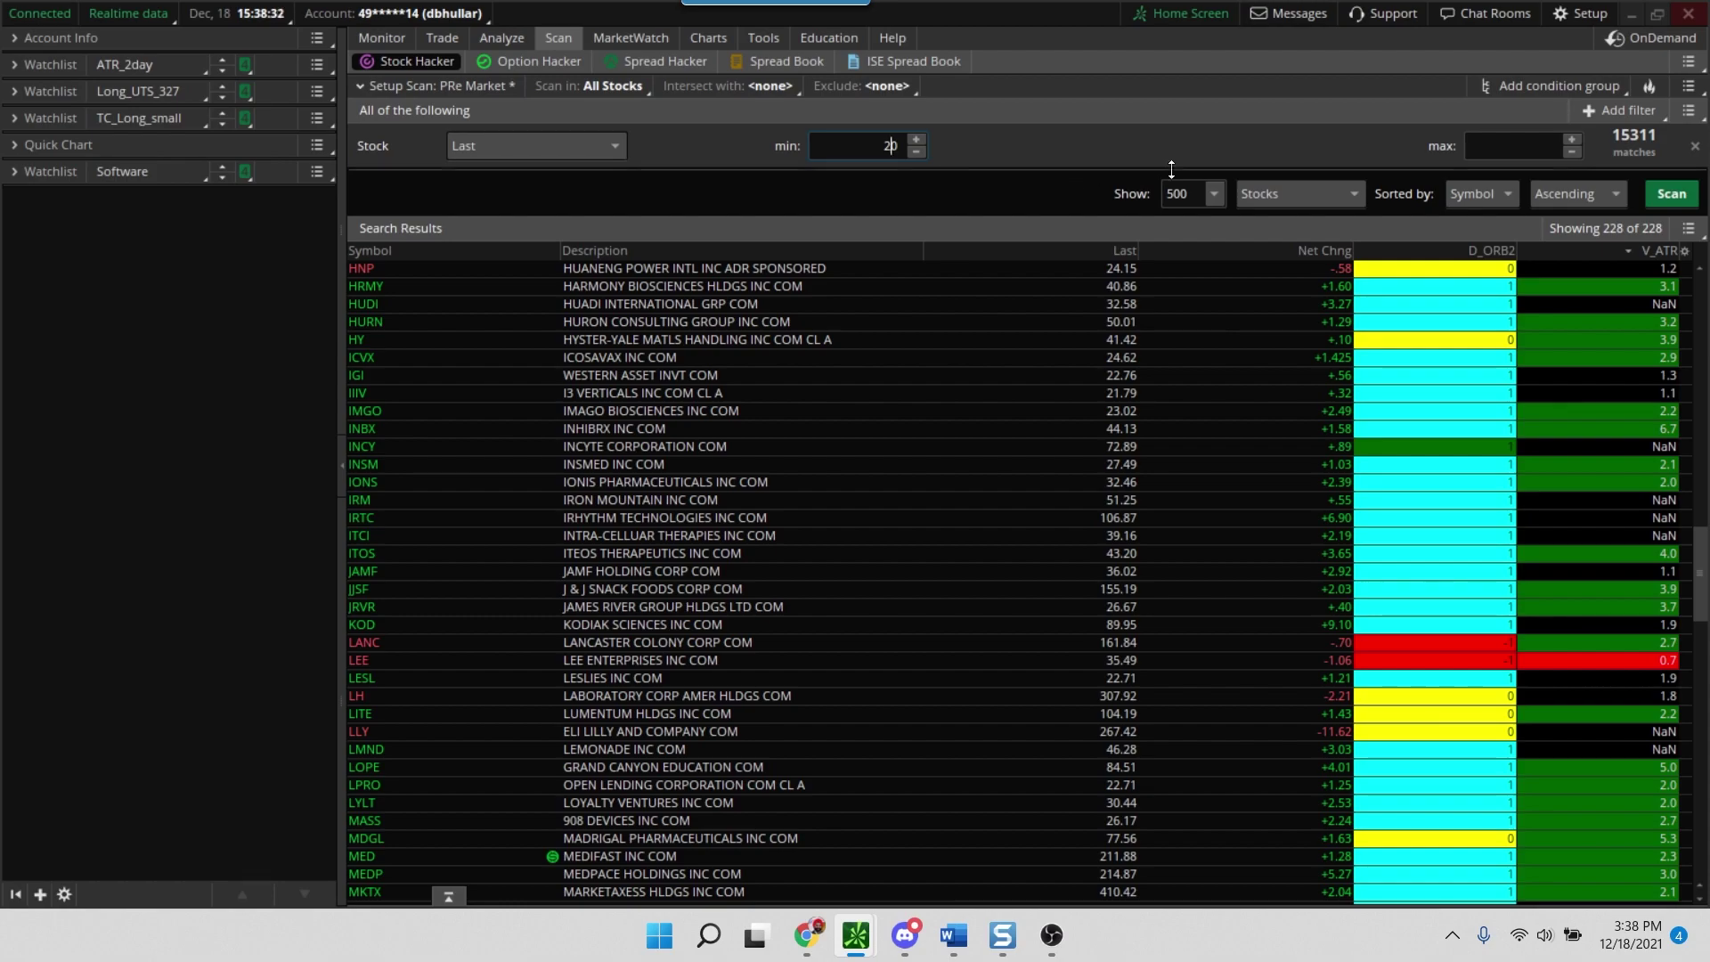
pyautogui.click(1617, 111)
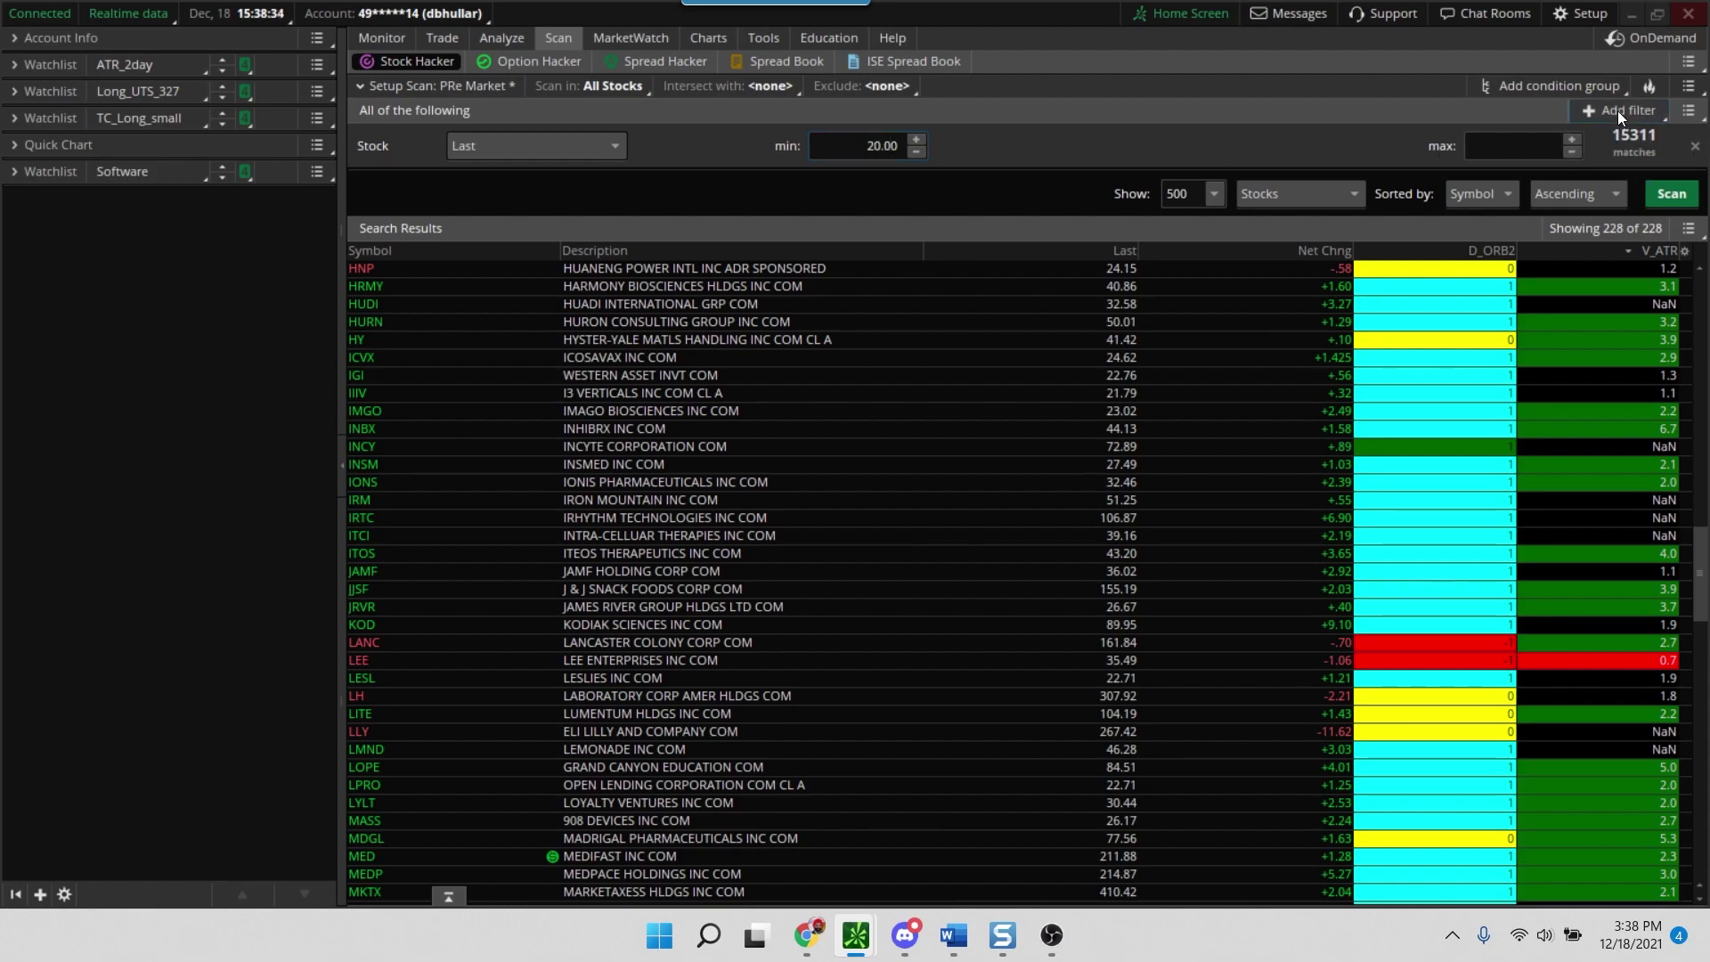
# - Add a second stock filter on Volume with a minimum of 20000
pyautogui.click(1609, 142)
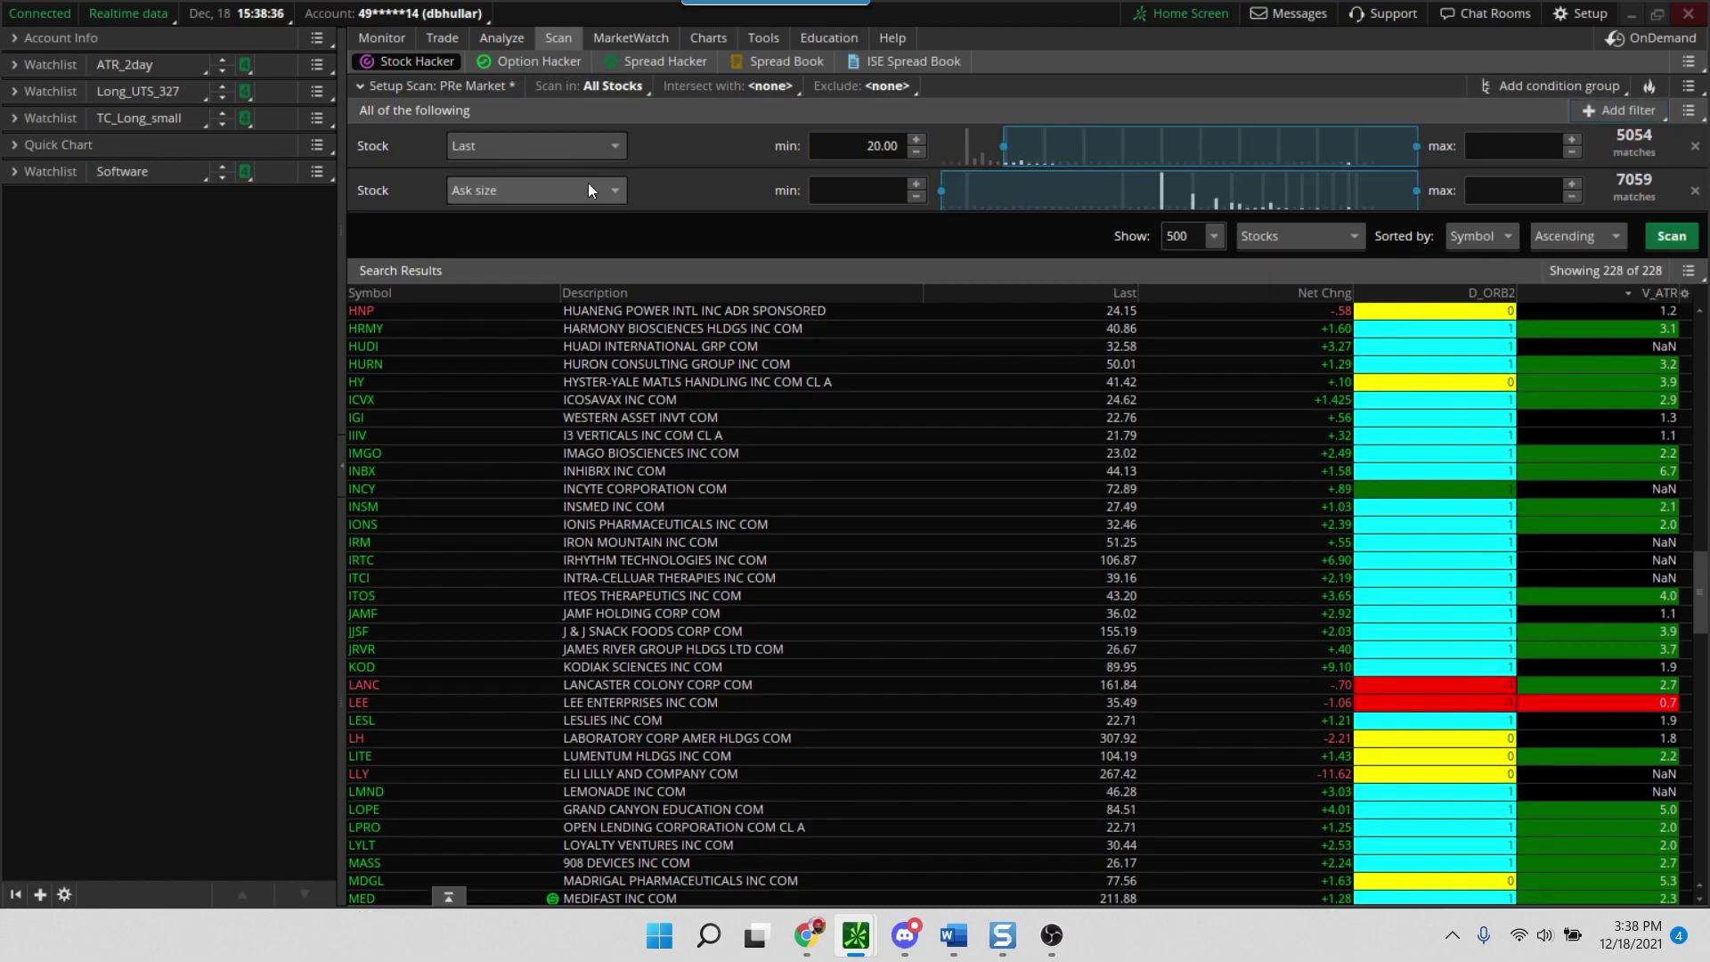
pyautogui.click(477, 192)
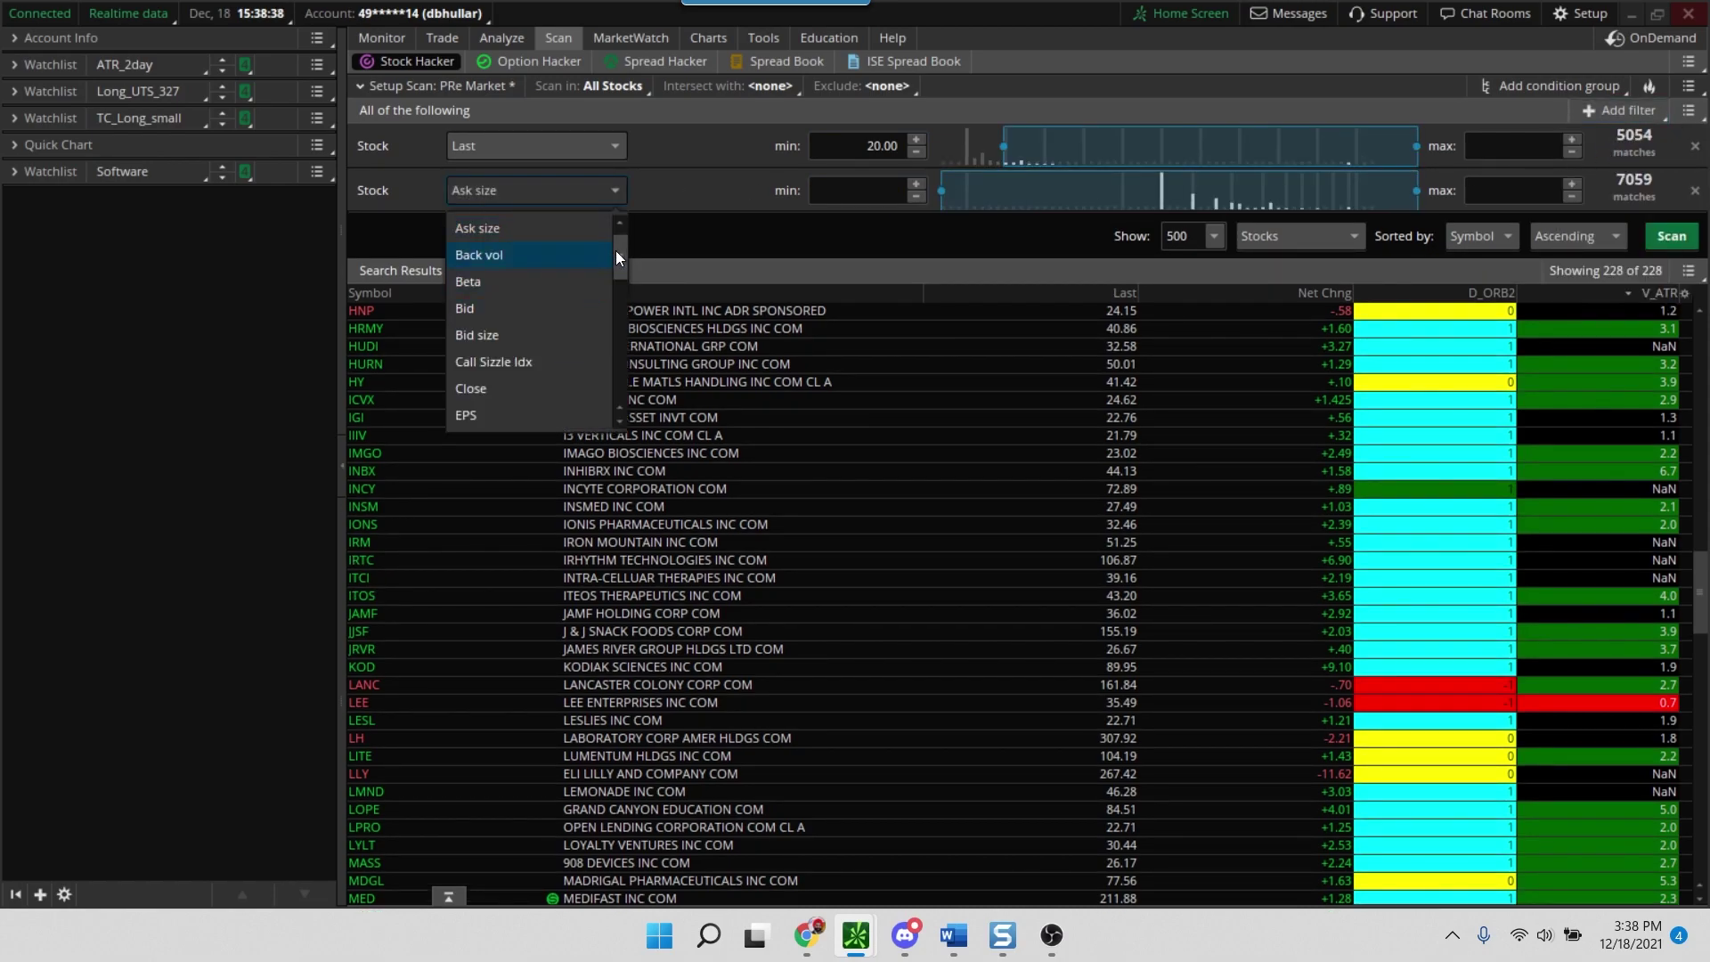
pyautogui.moveTo(616, 249); pyautogui.dragTo(606, 390)
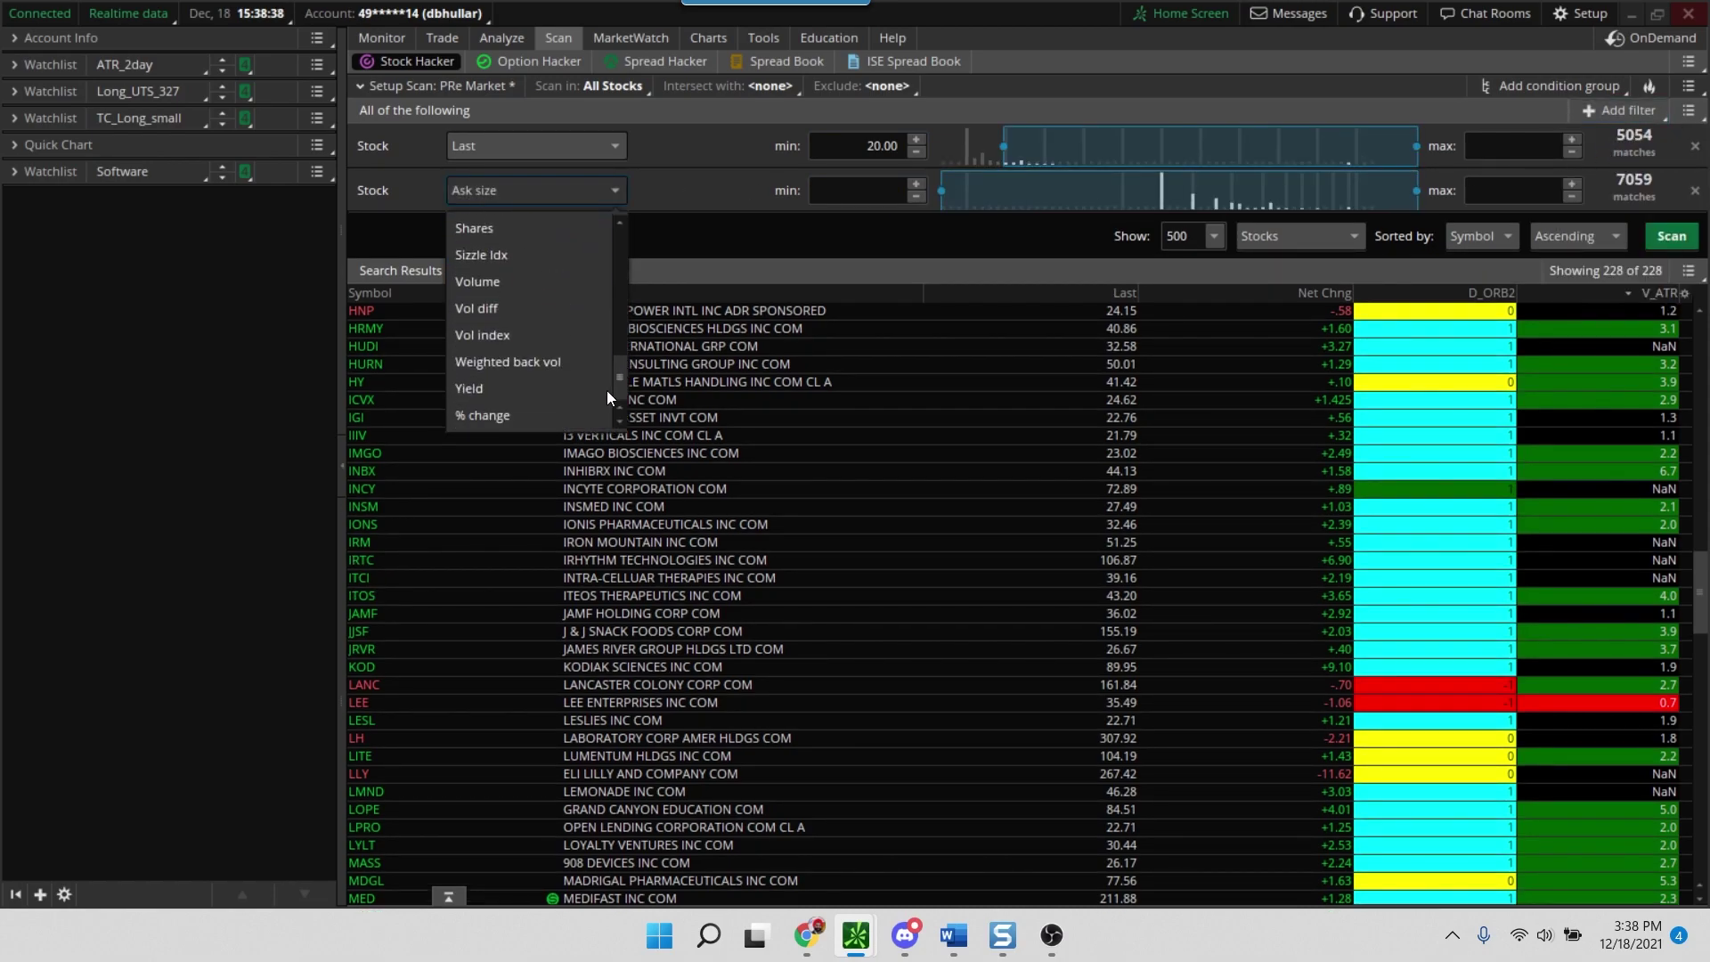
pyautogui.click(515, 280)
pyautogui.click(852, 194)
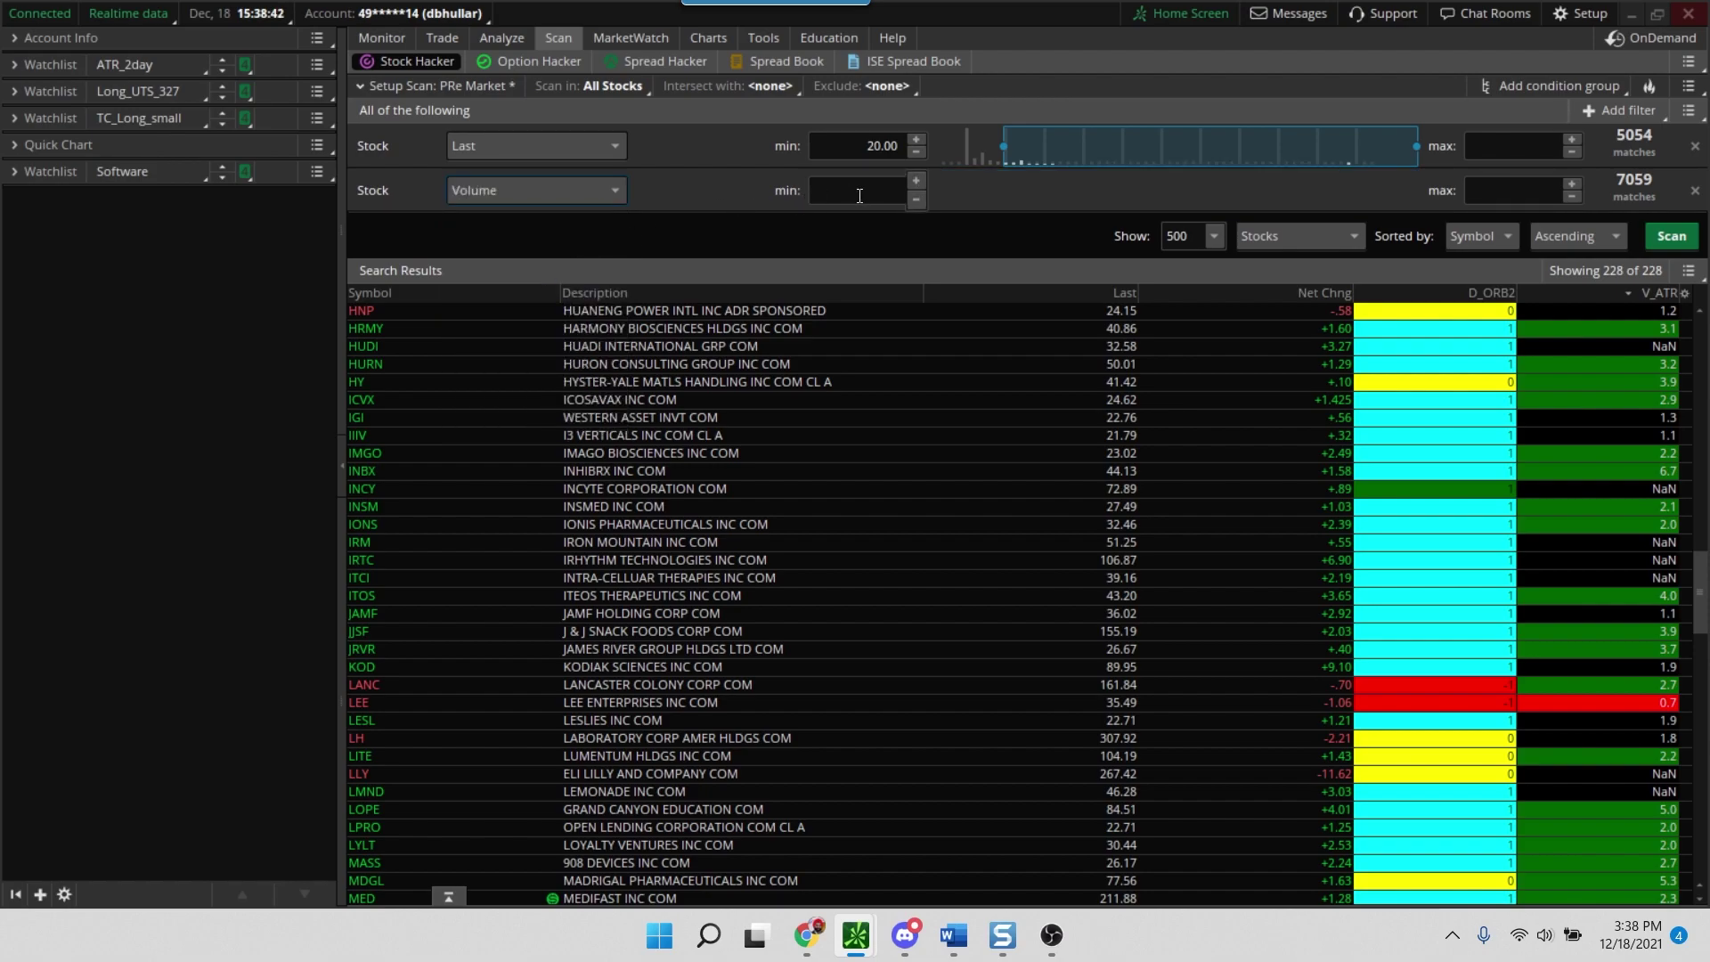
pyautogui.write('20000')
pyautogui.press('BackSpace')
pyautogui.press('BackSpace')
pyautogui.press('BackSpace')
pyautogui.press('BackSpace')
pyautogui.write('0000')
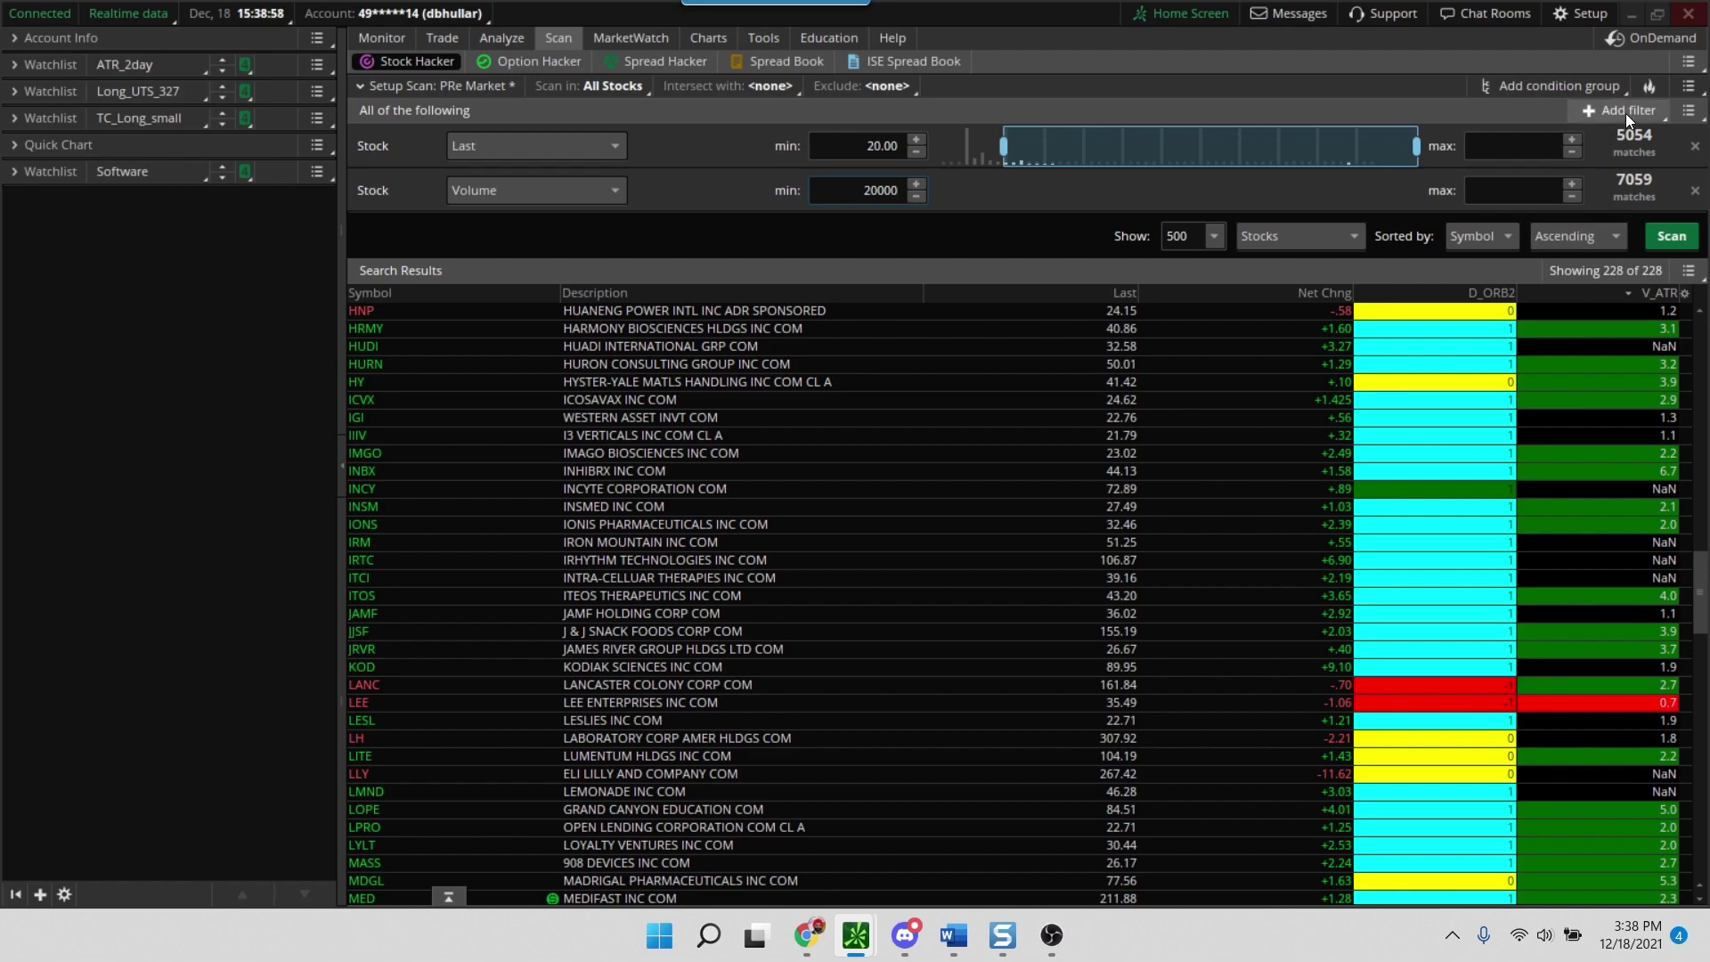
# - Add an AfterHours_Percent_Change study filter: close up greater than 5.0%, 5-minute aggregation
pyautogui.click(1626, 114)
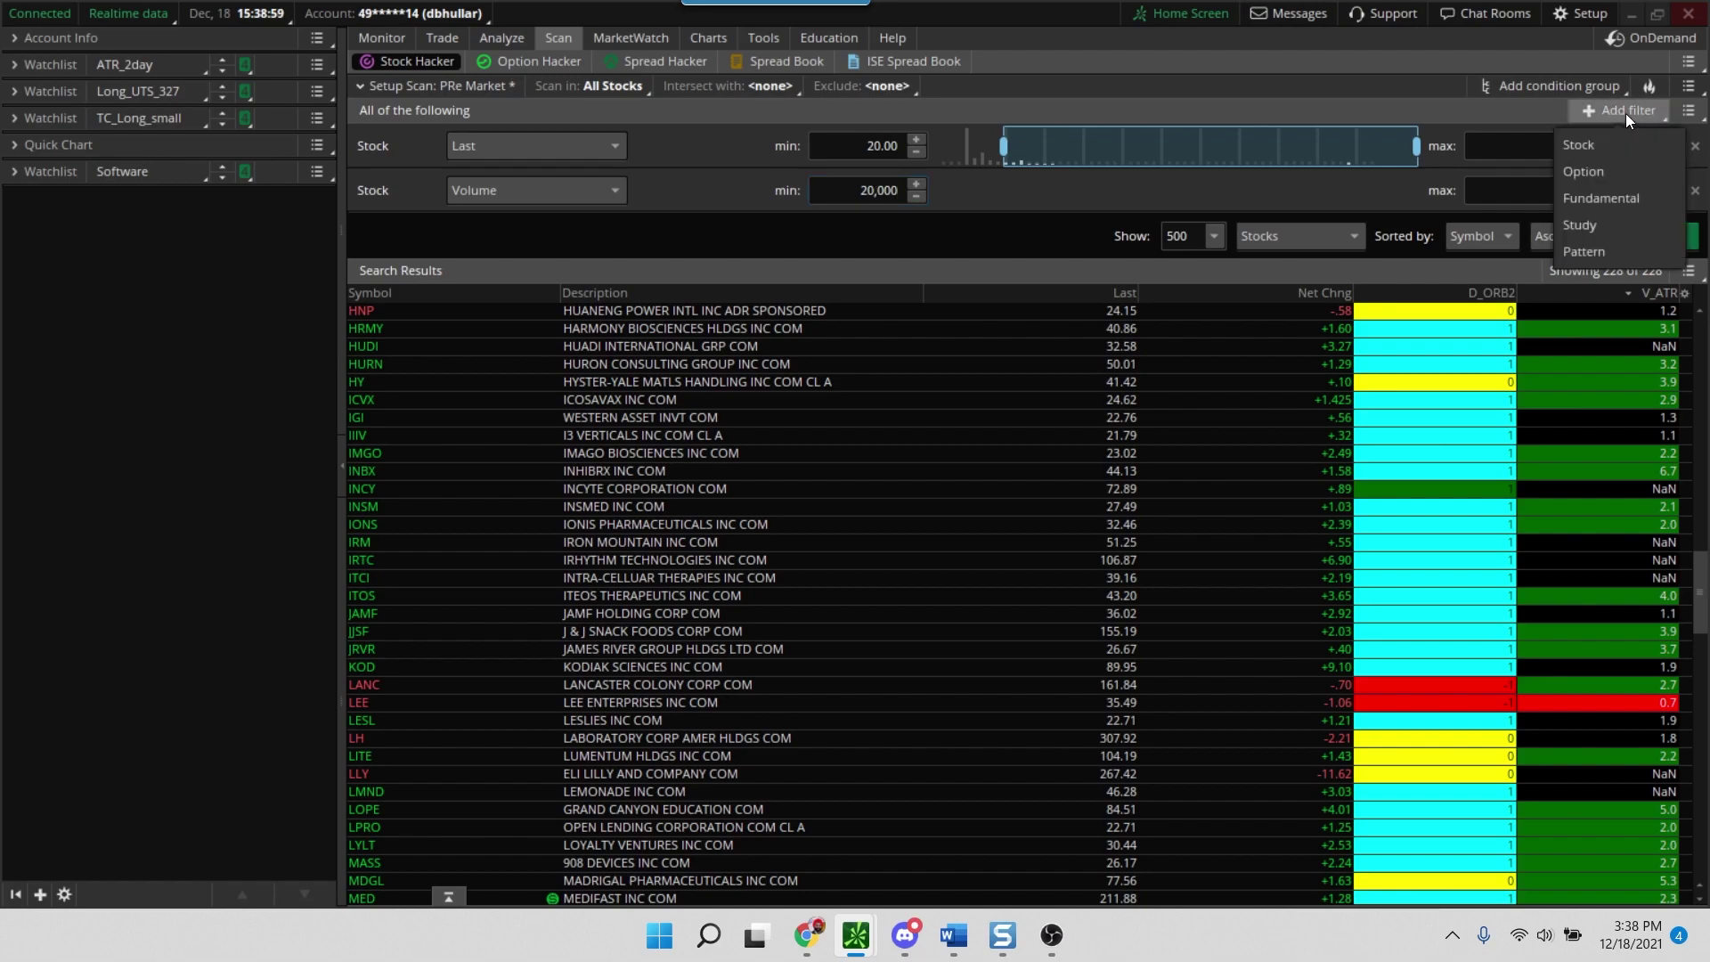
pyautogui.click(1570, 226)
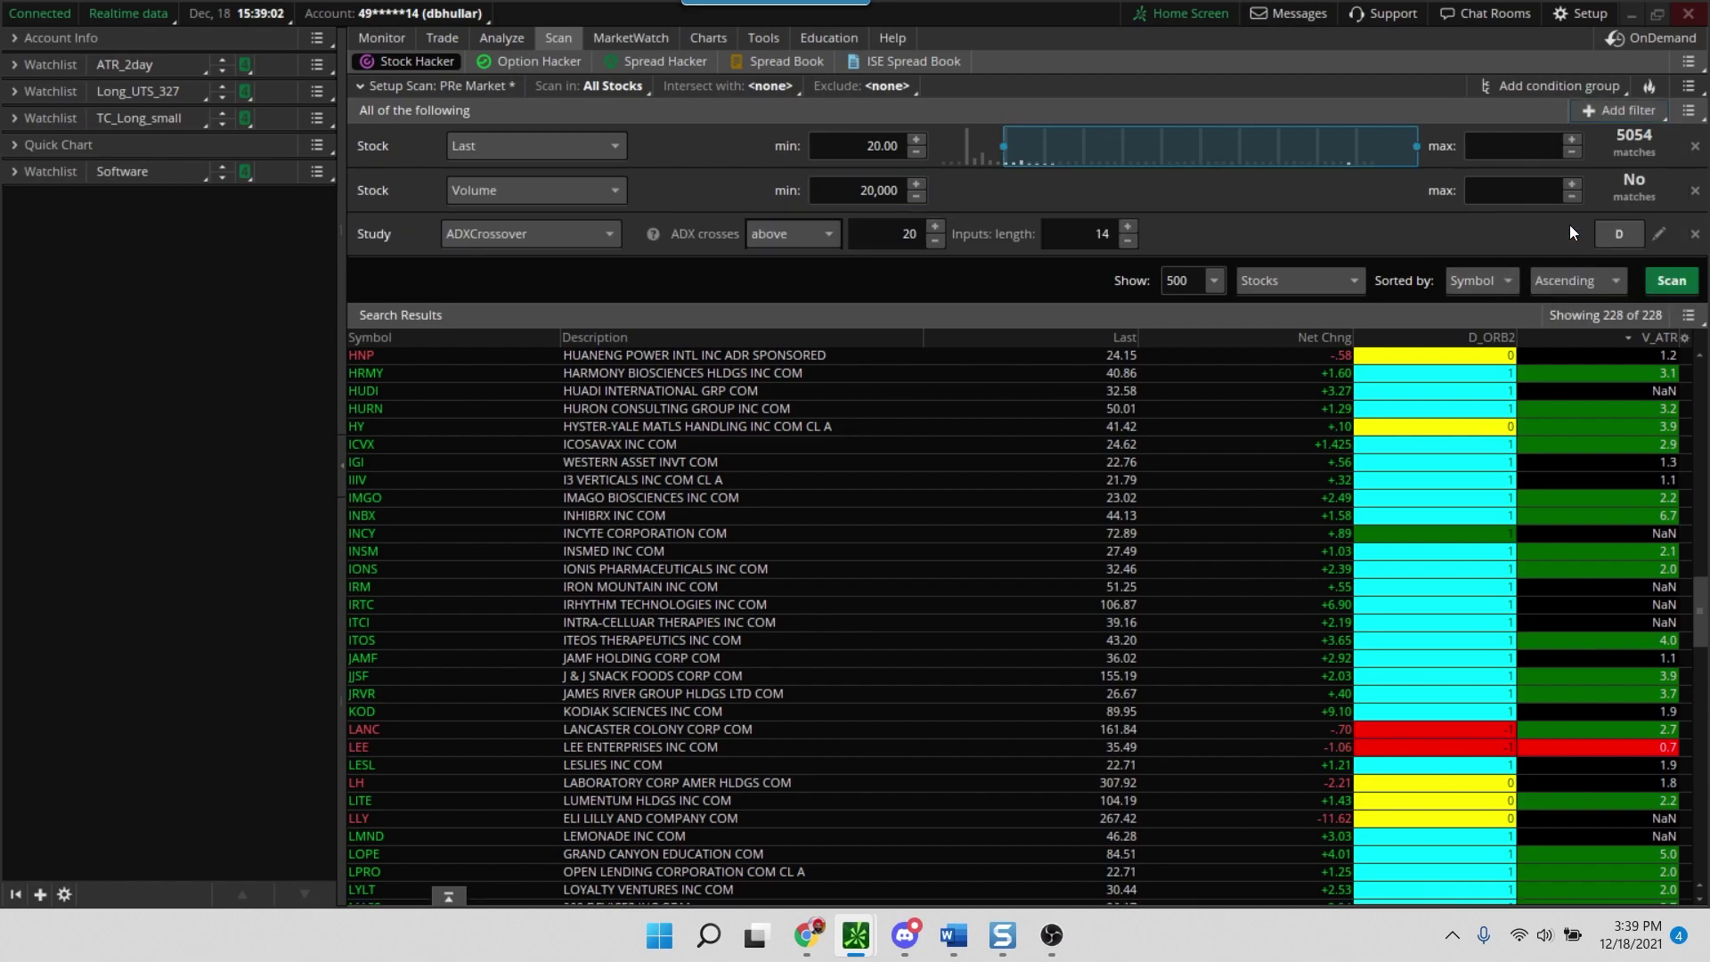
pyautogui.click(515, 233)
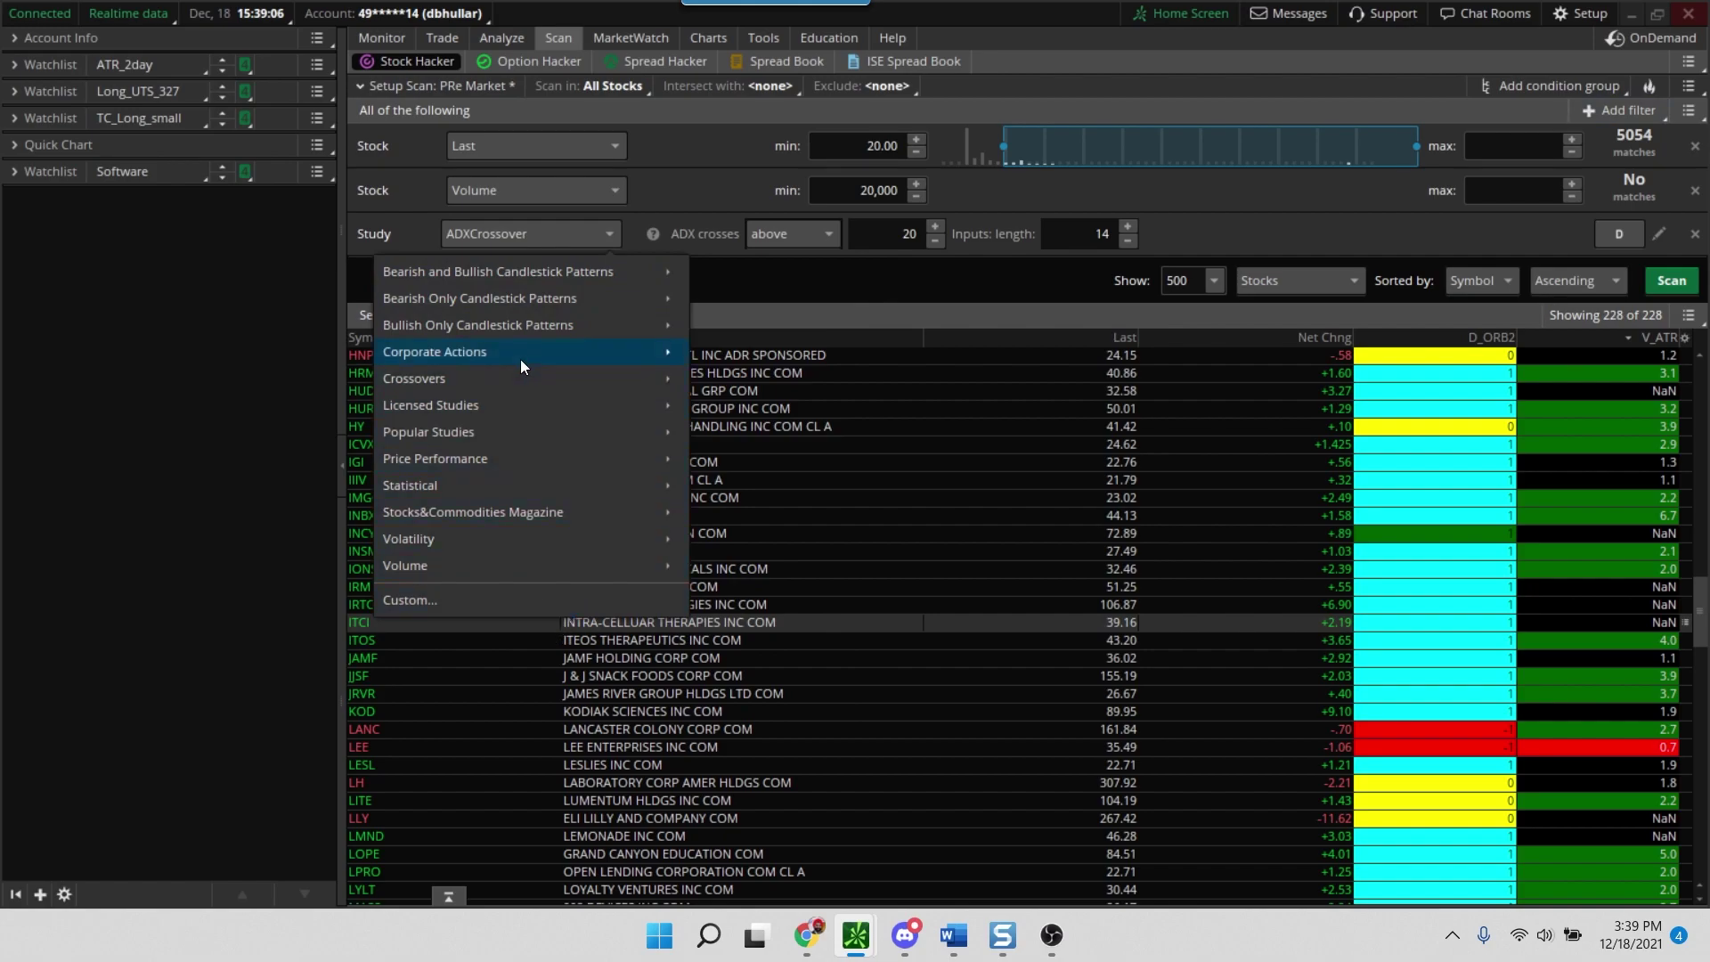
pyautogui.moveTo(520, 360)
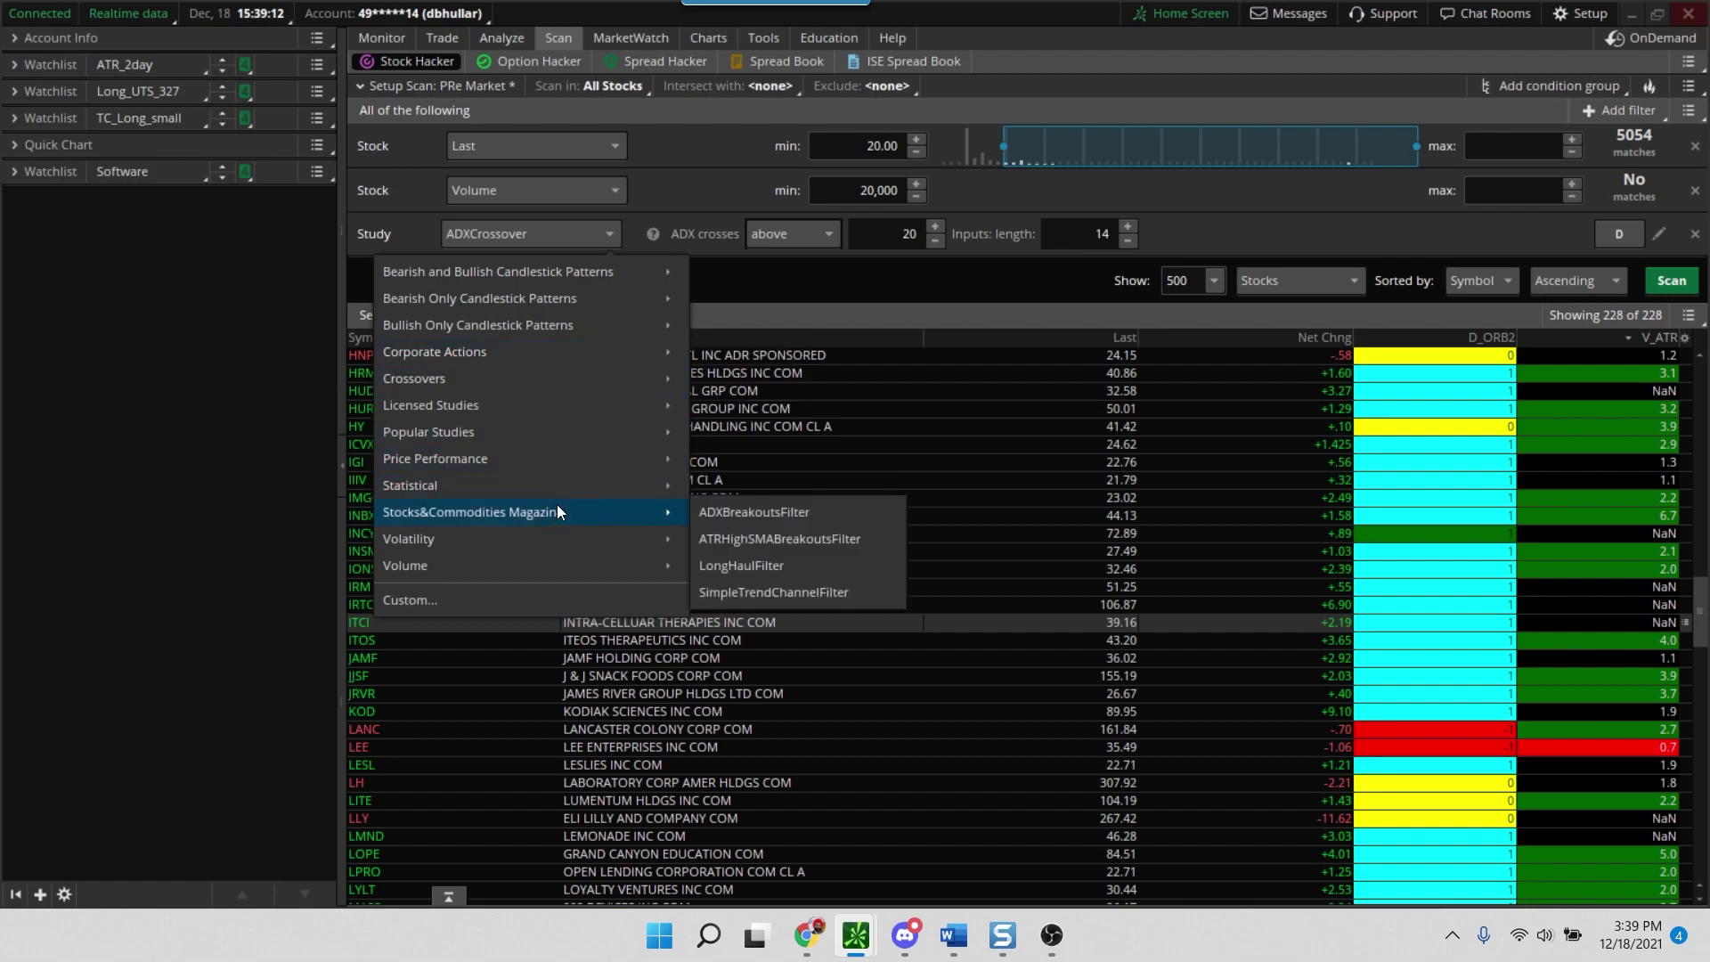
pyautogui.moveTo(579, 481)
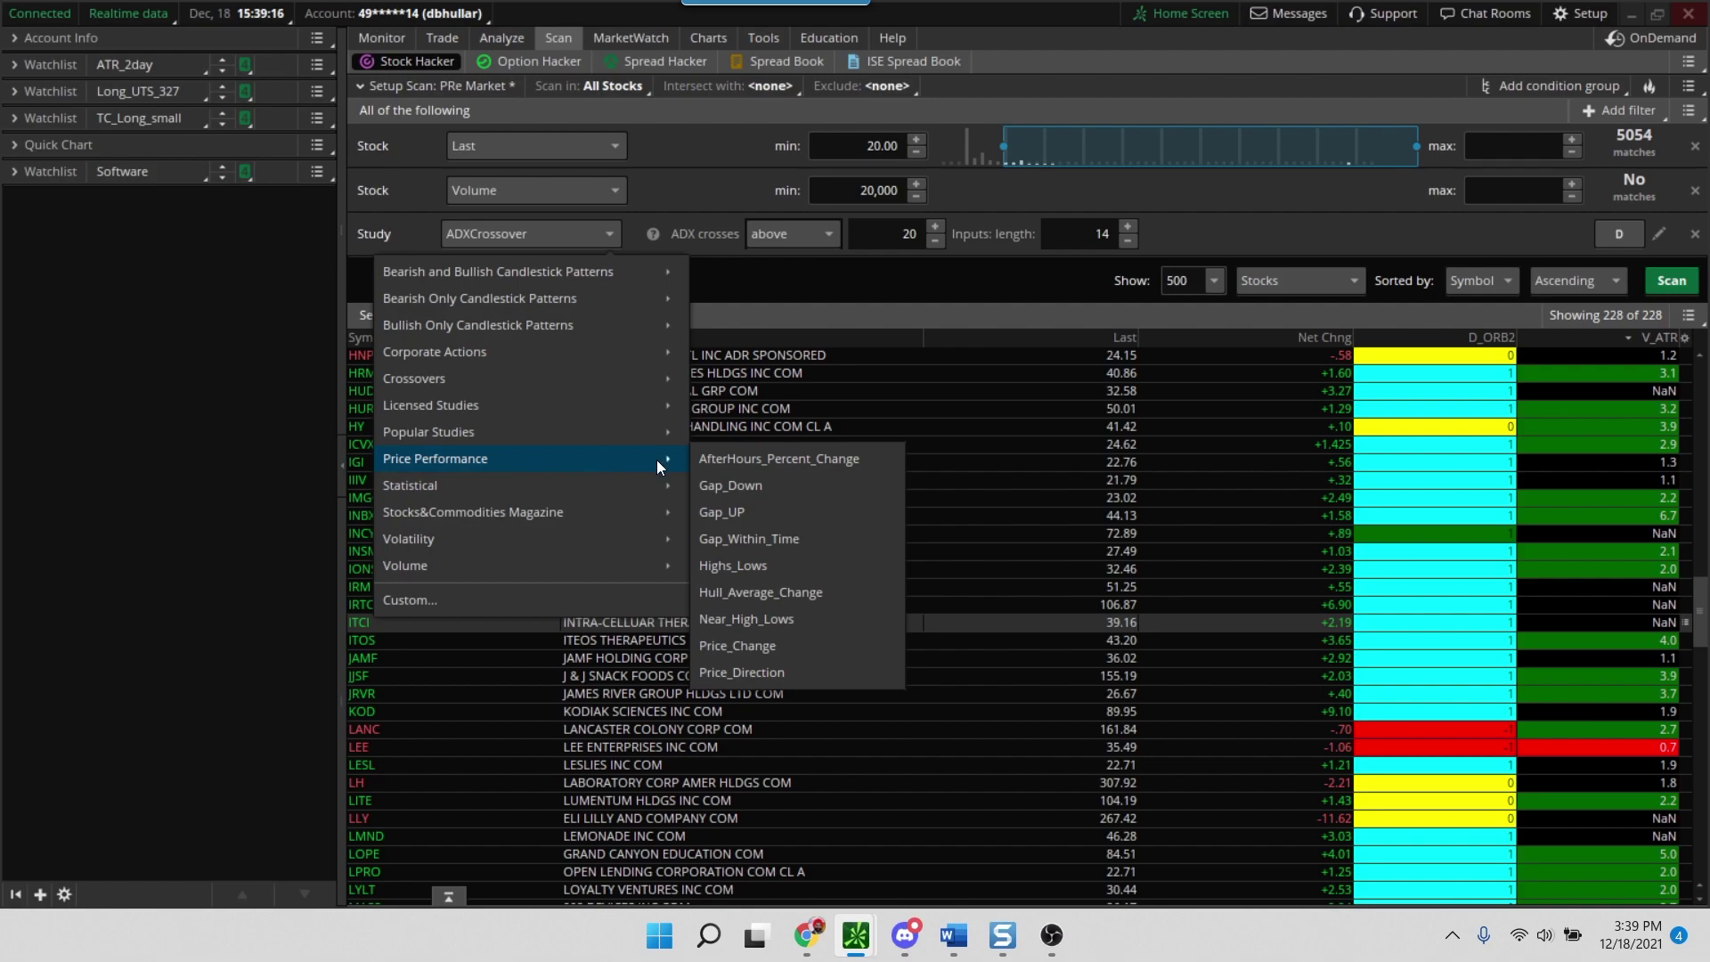
pyautogui.click(768, 459)
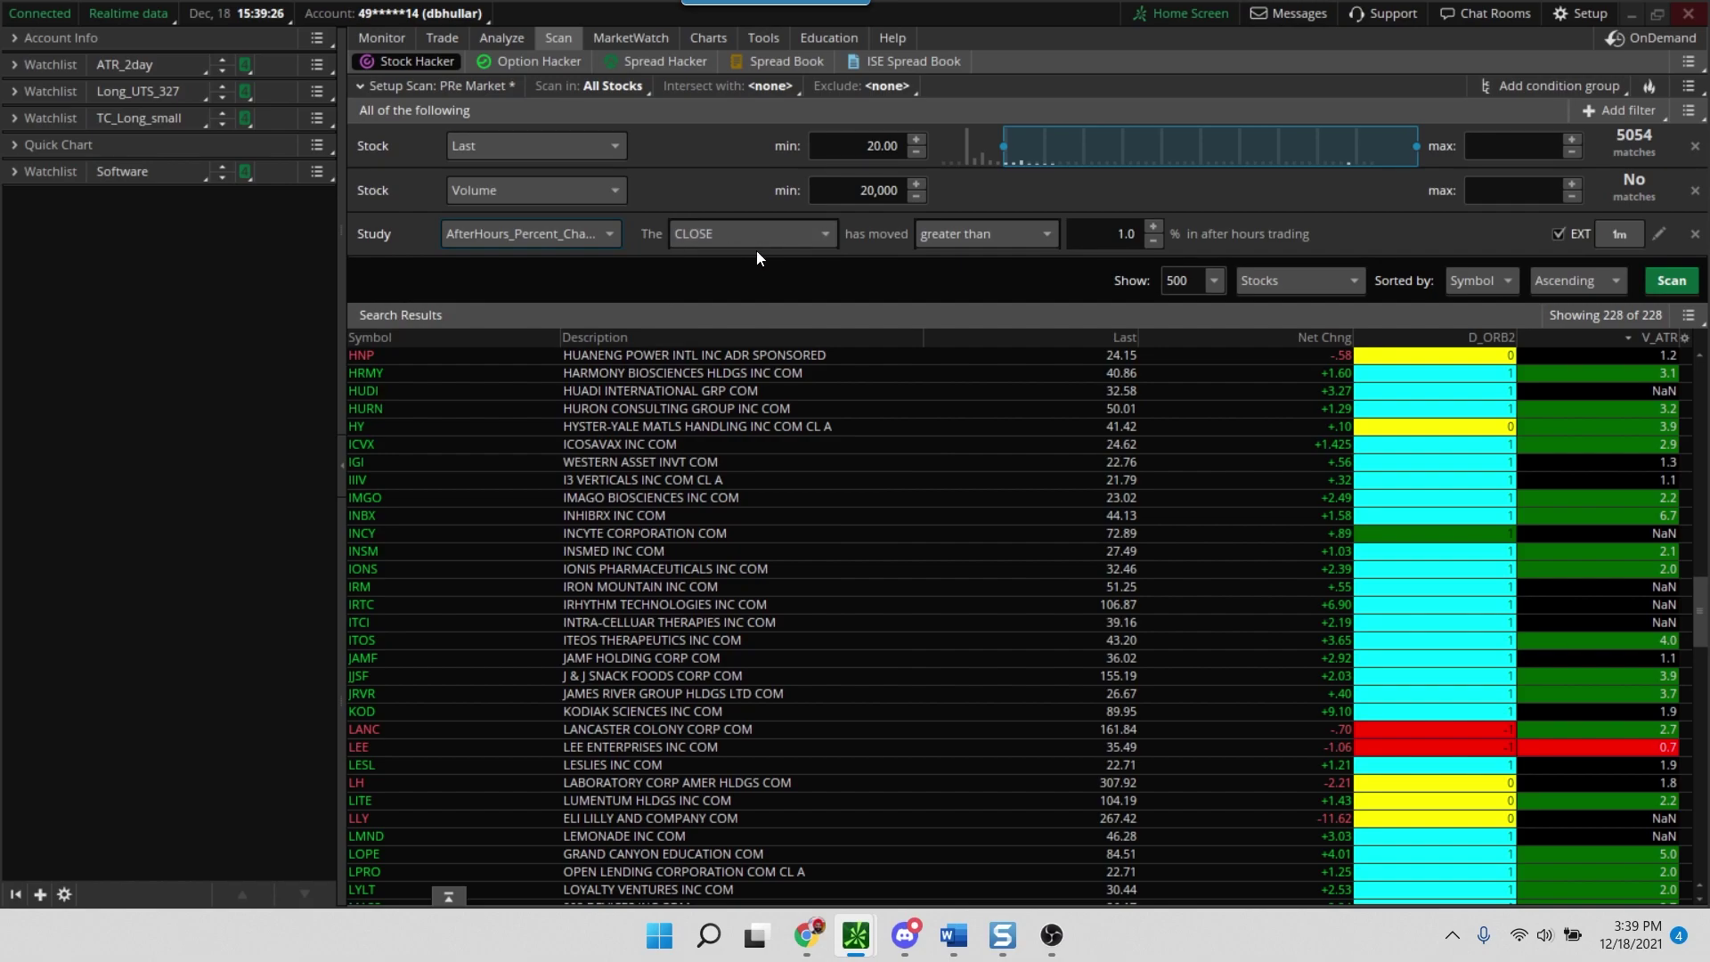
pyautogui.doubleClick(1137, 232)
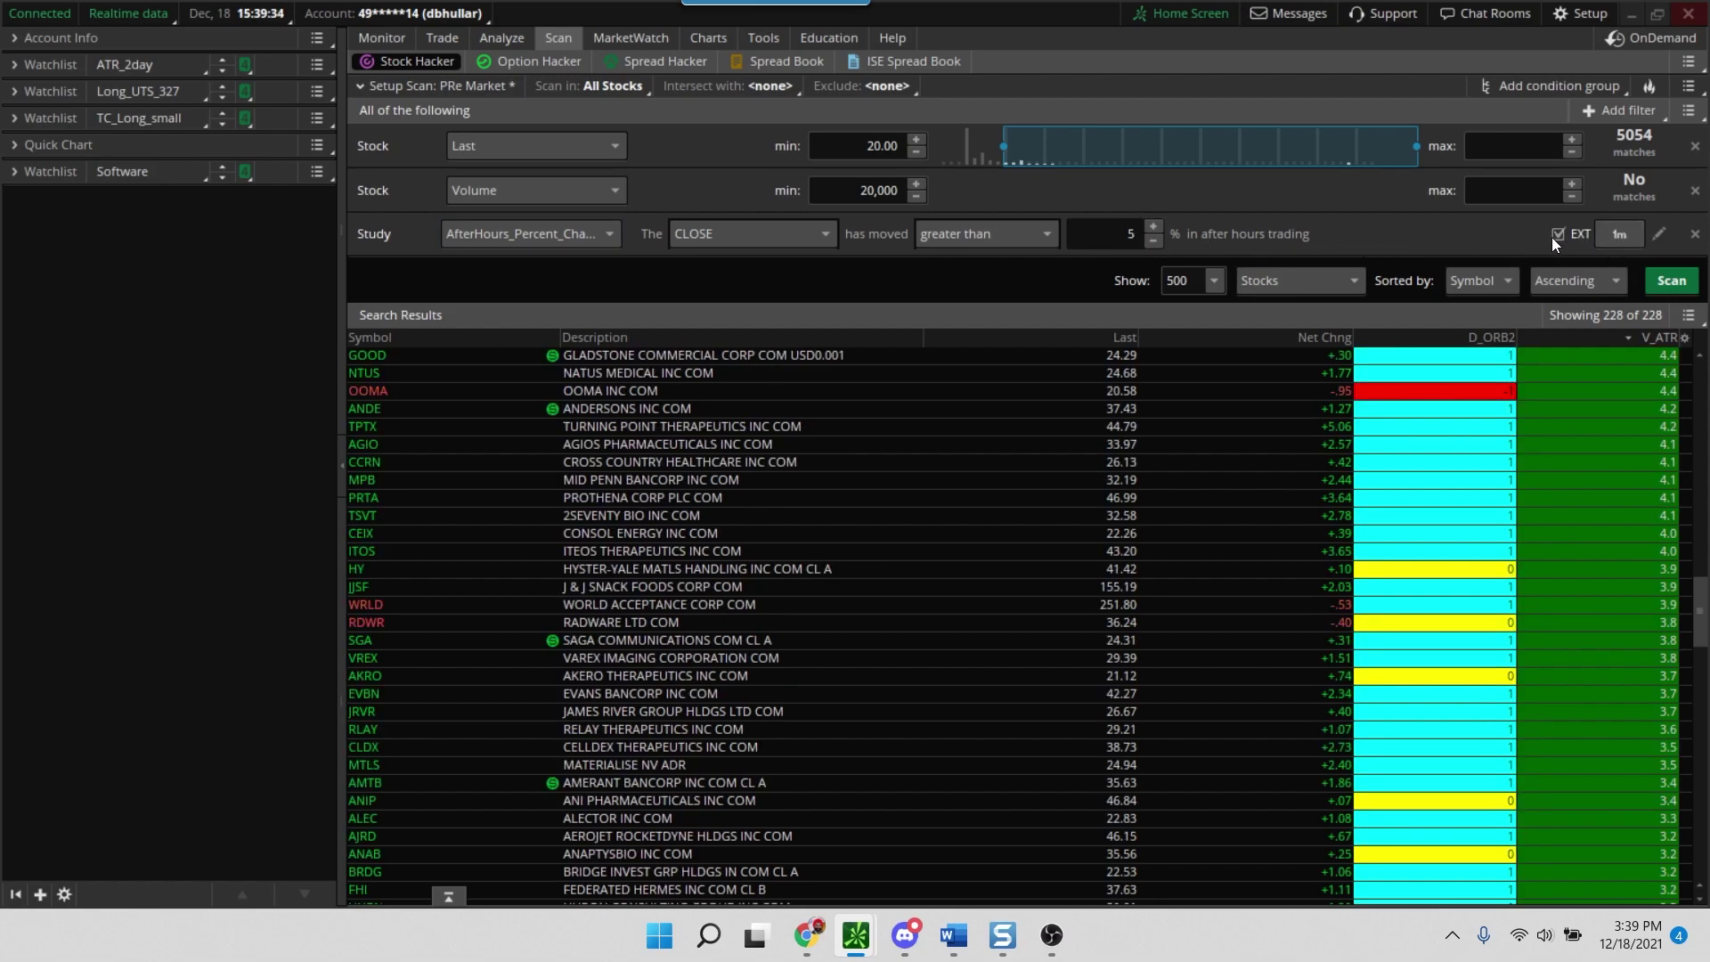
pyautogui.click(1617, 234)
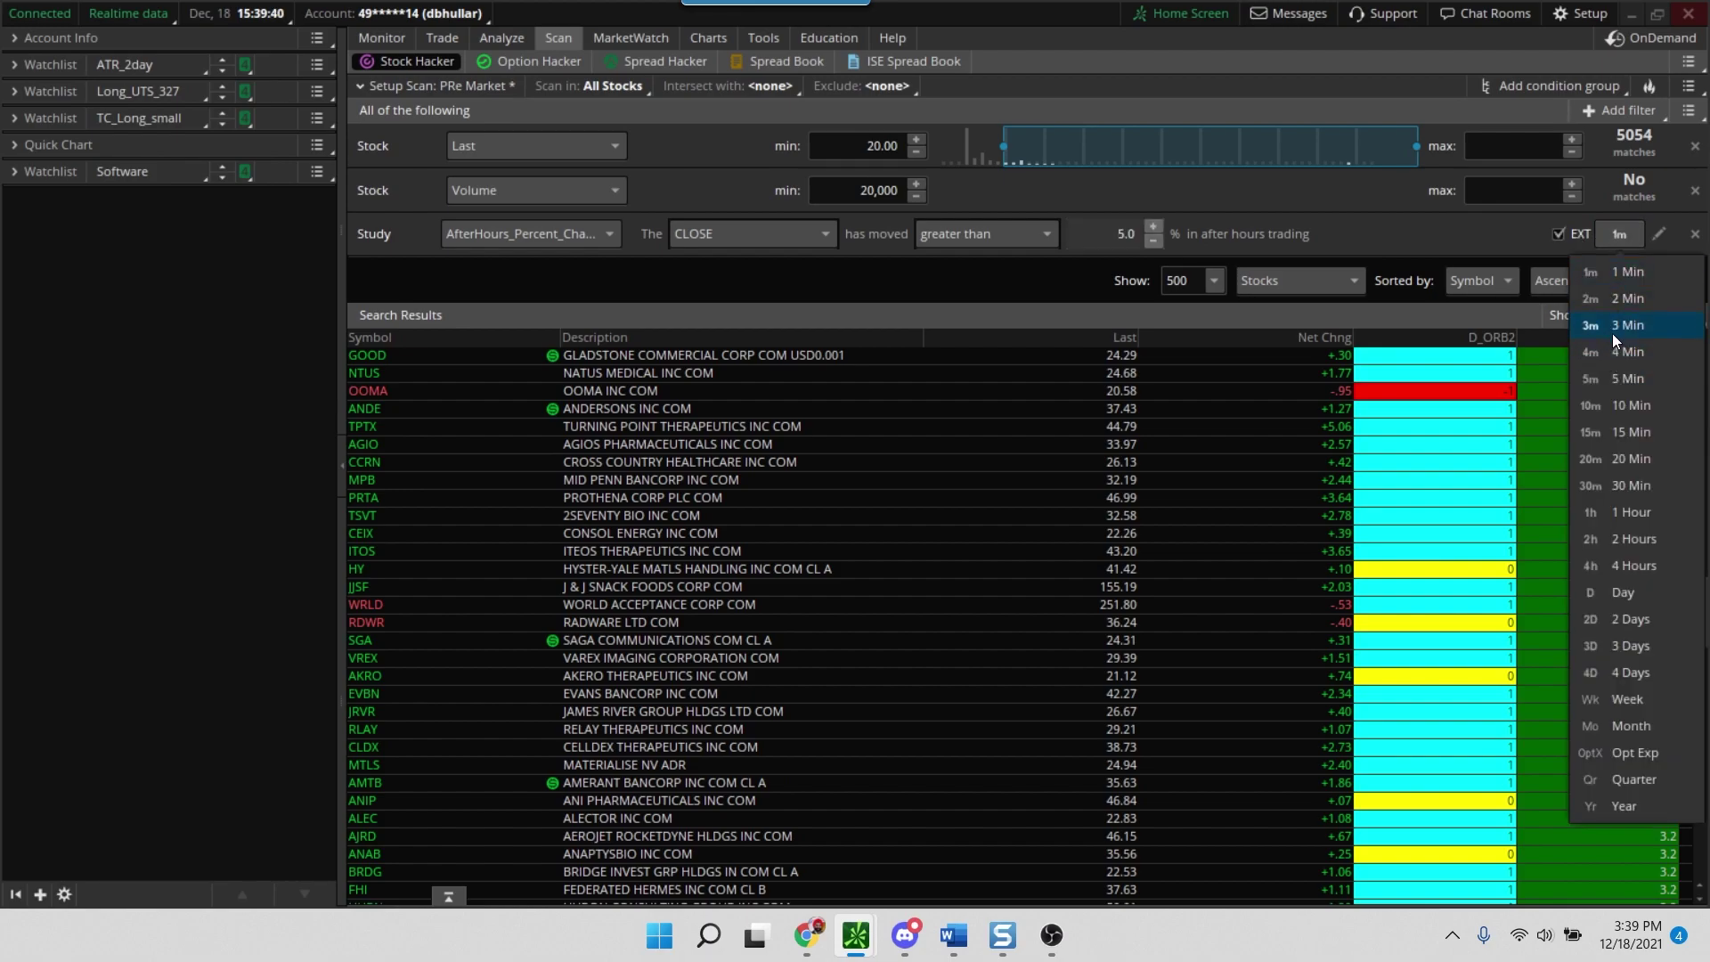
pyautogui.click(1611, 382)
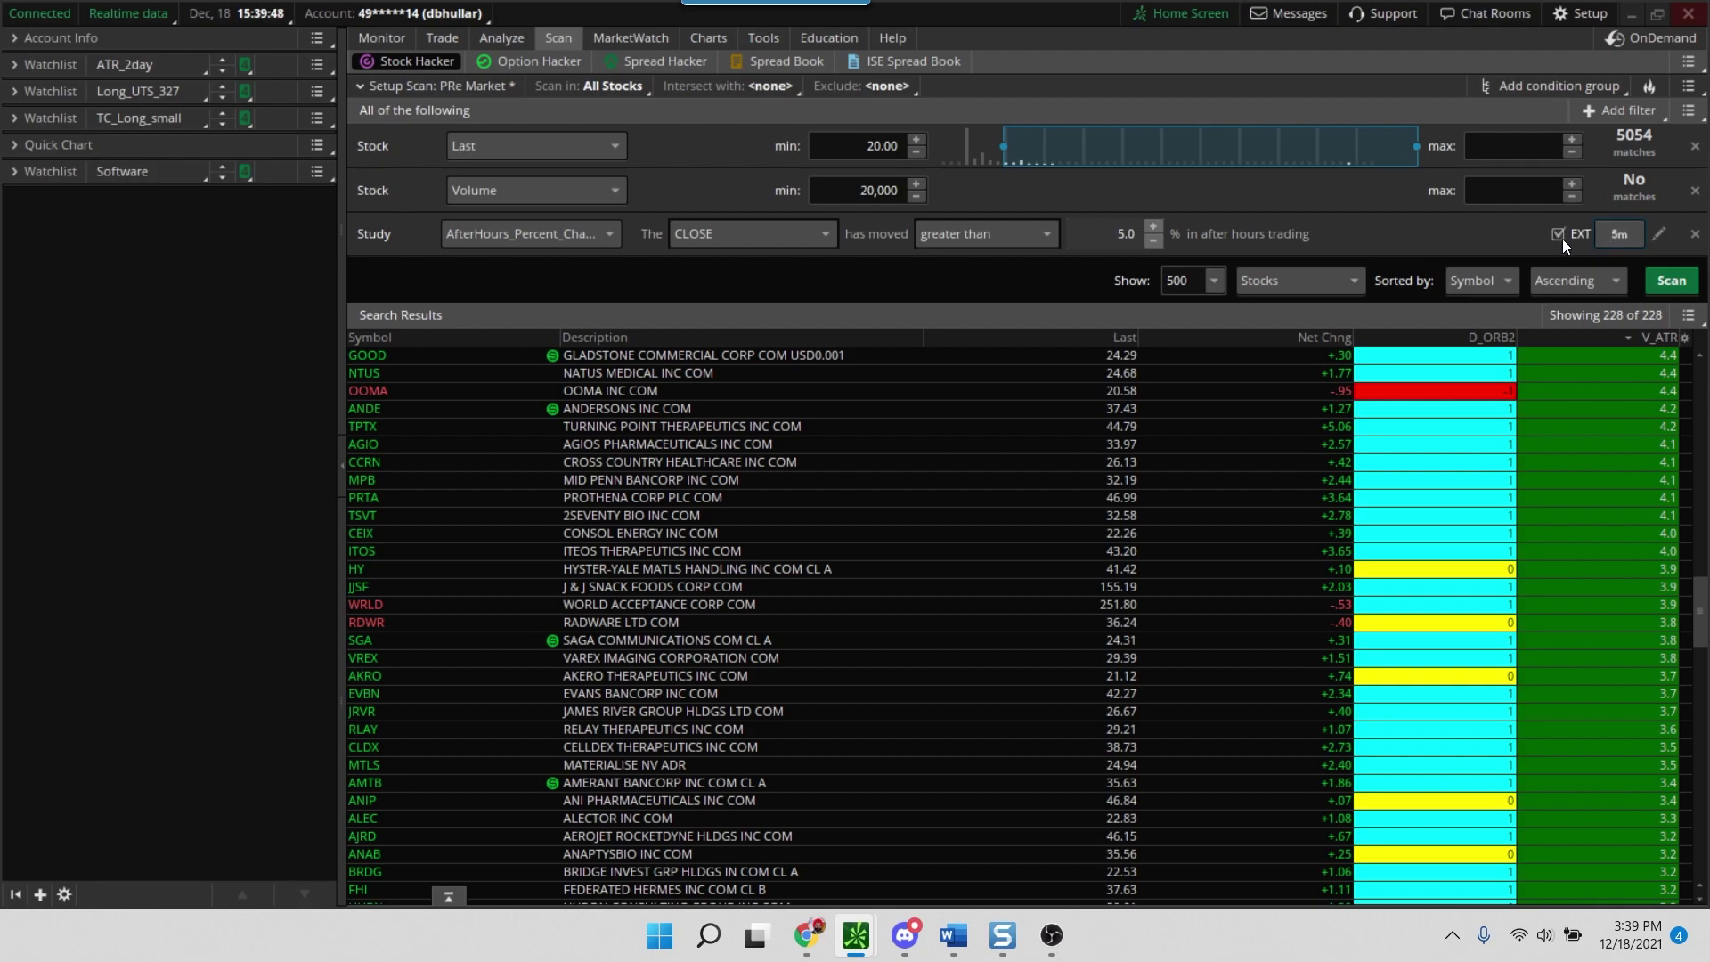
# - Add a new study filter using Price Performance > Gap_UP
pyautogui.click(1630, 108)
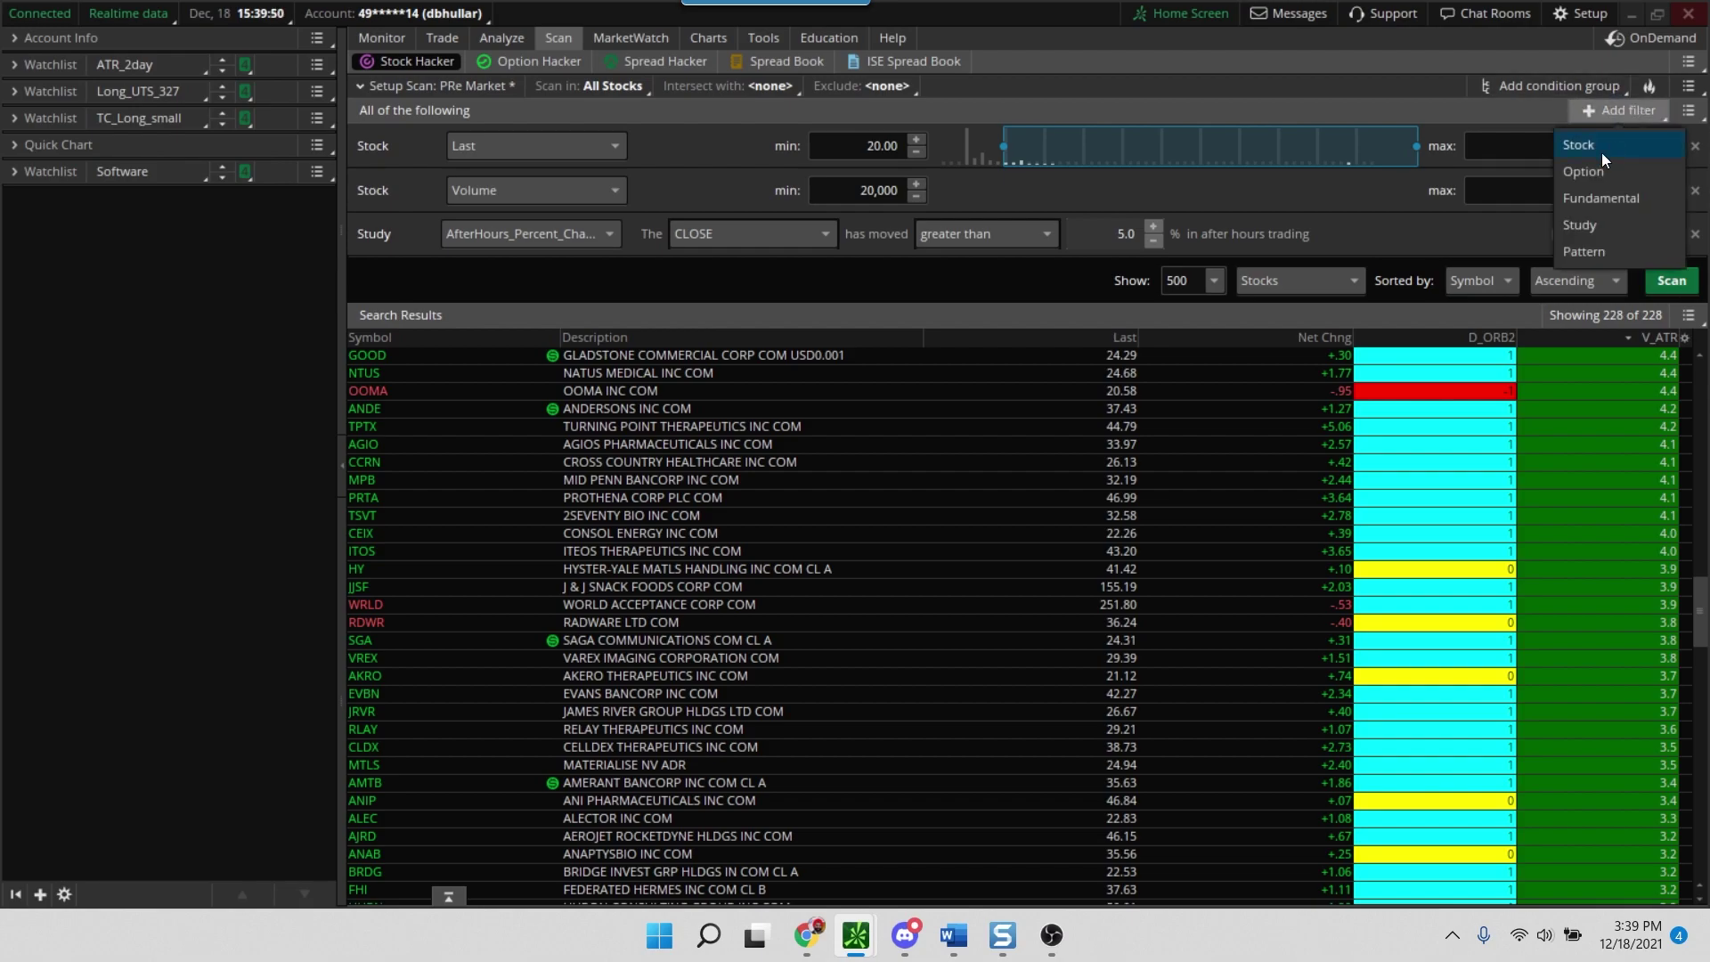
pyautogui.click(1595, 223)
pyautogui.click(521, 283)
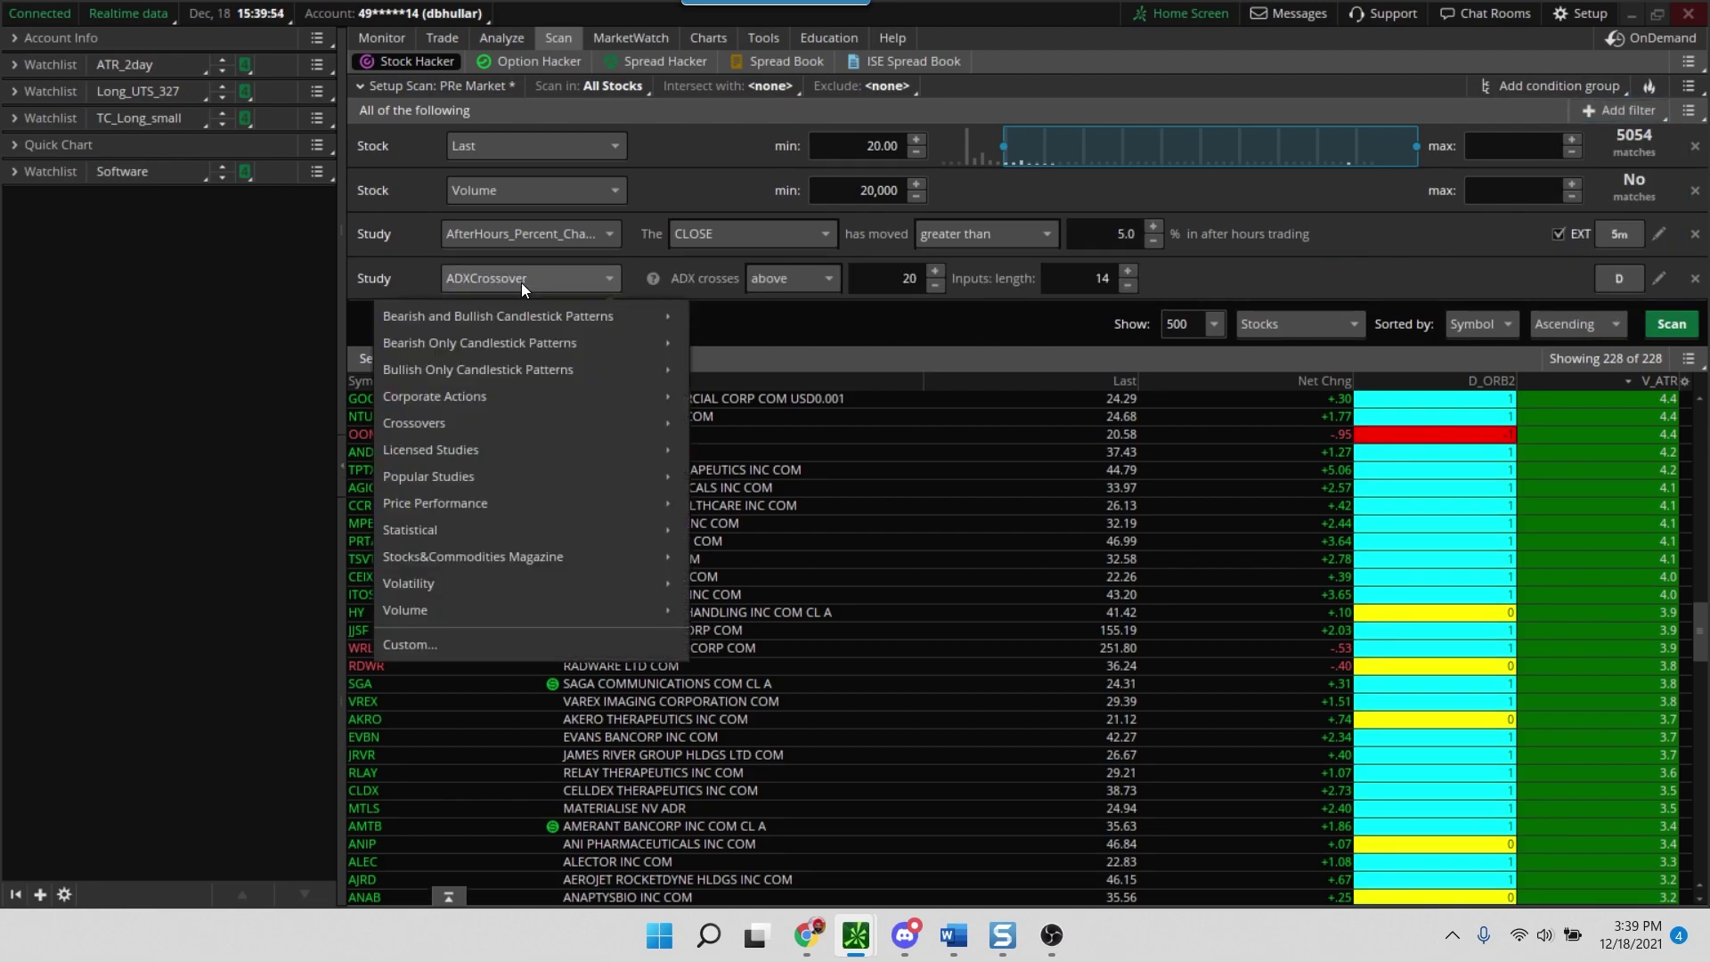
pyautogui.moveTo(524, 506)
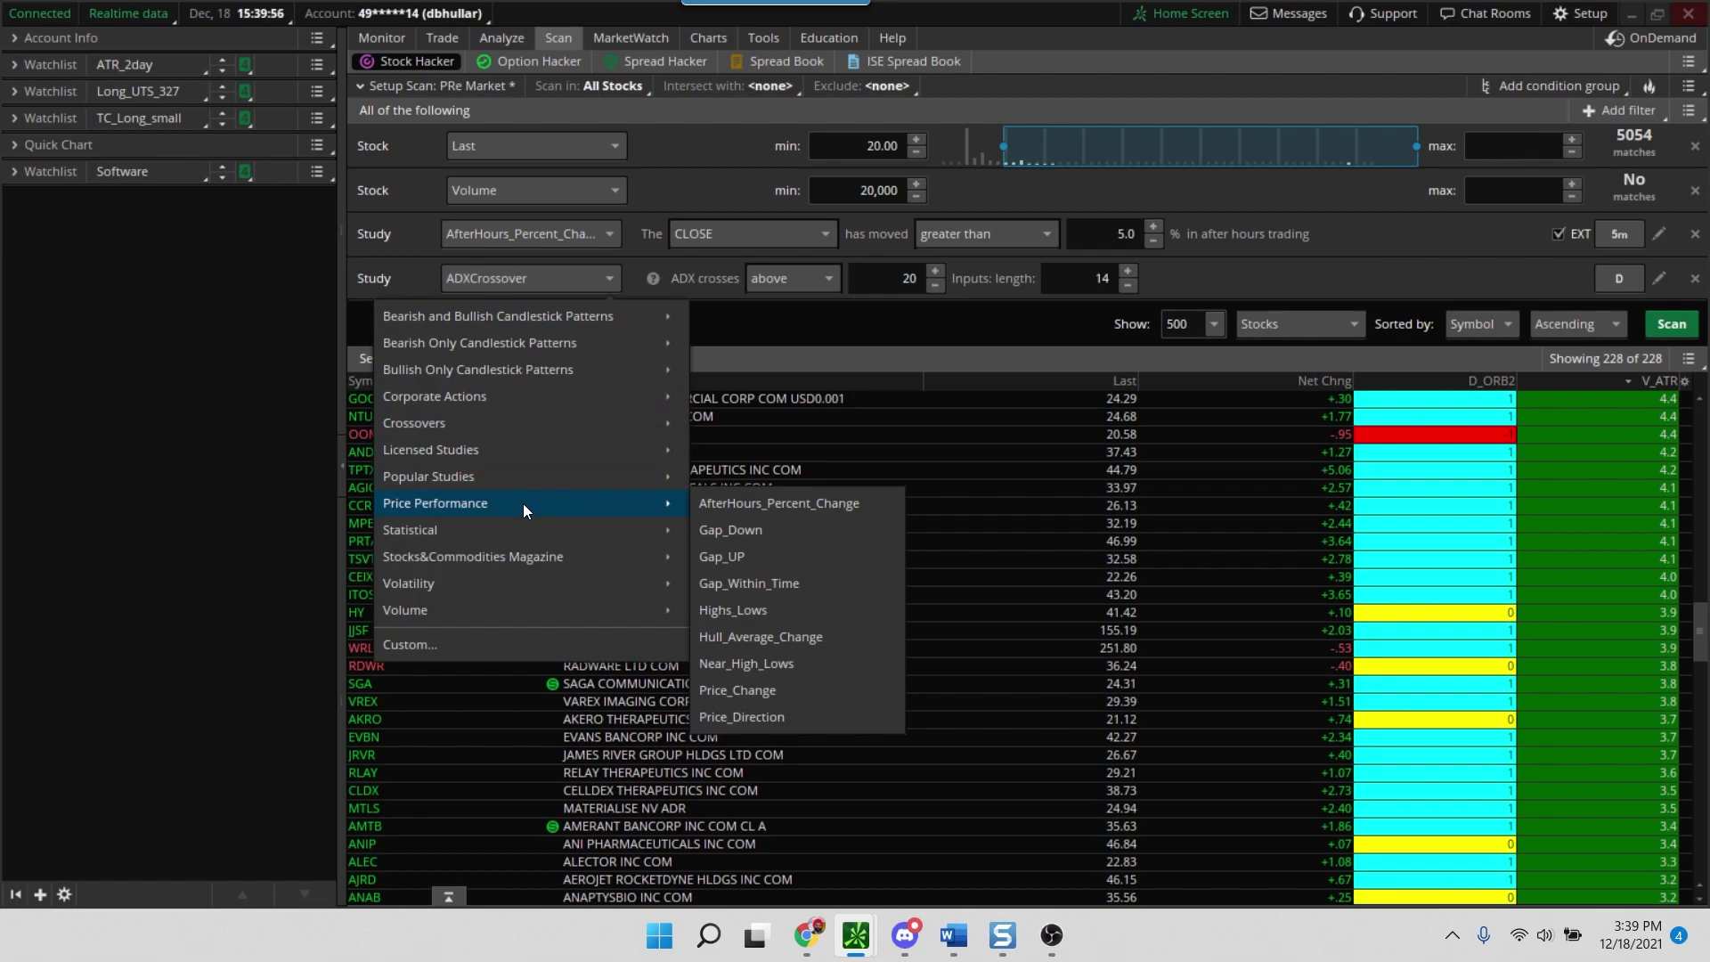
pyautogui.click(740, 558)
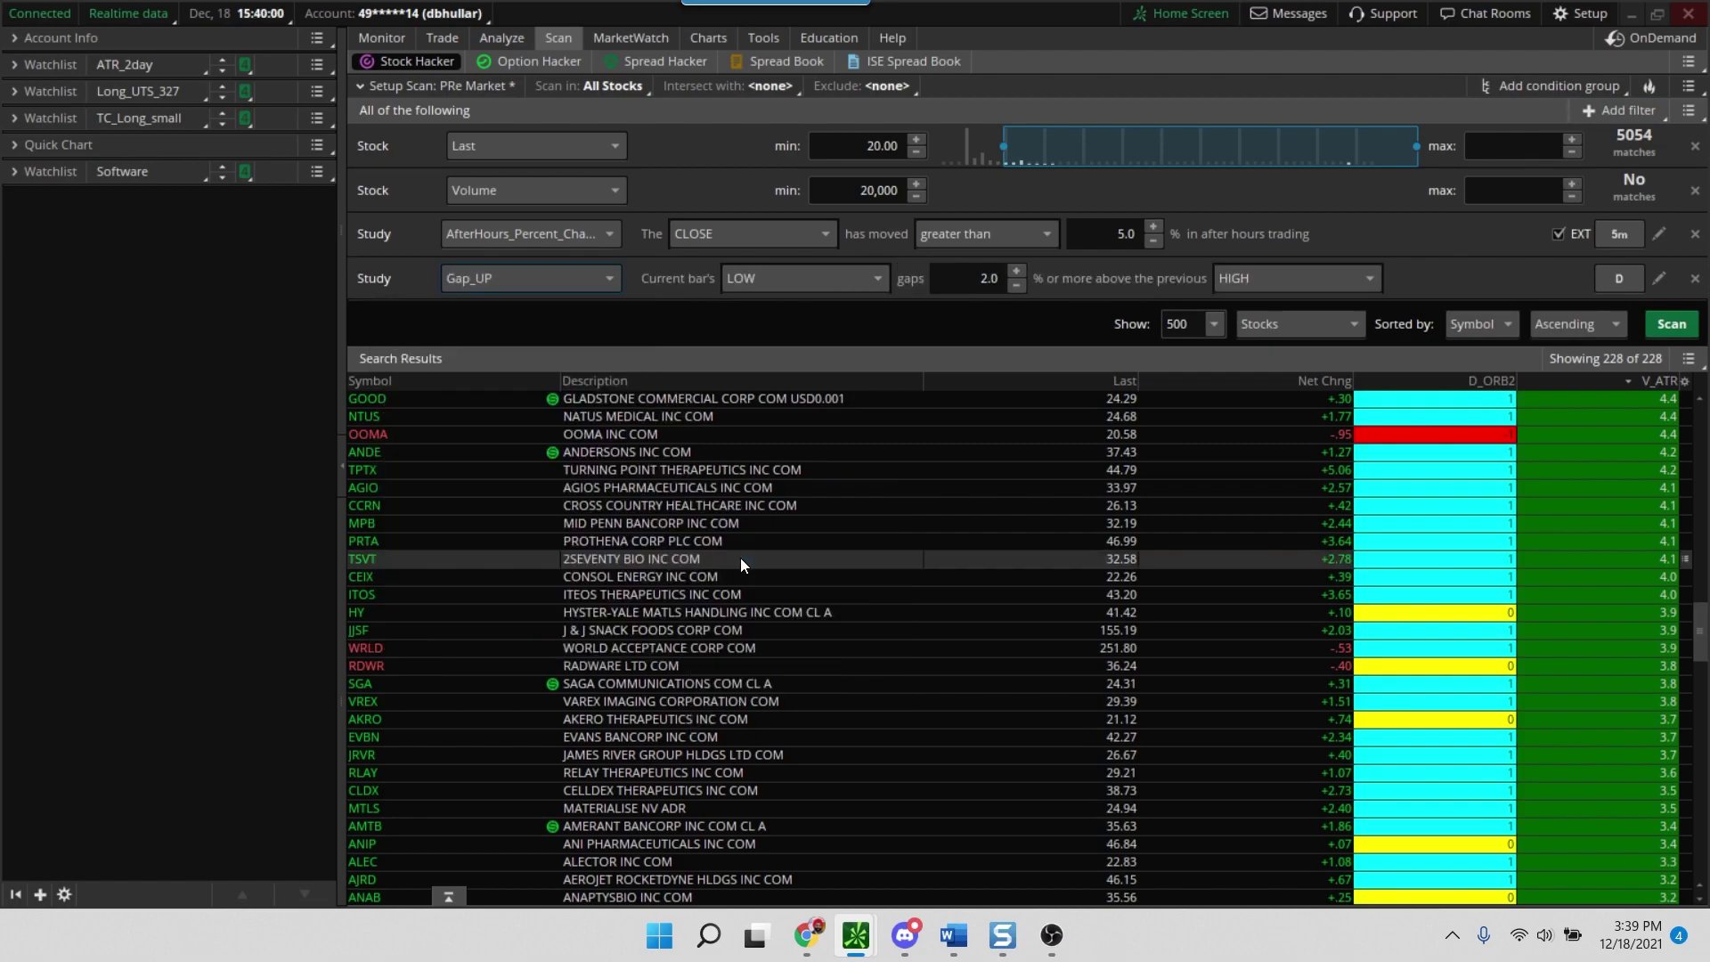
# - Set Gap_UP to current bar's VOLUME gapping 5.0% above previous CLOSE, on 5m bars
pyautogui.click(834, 280)
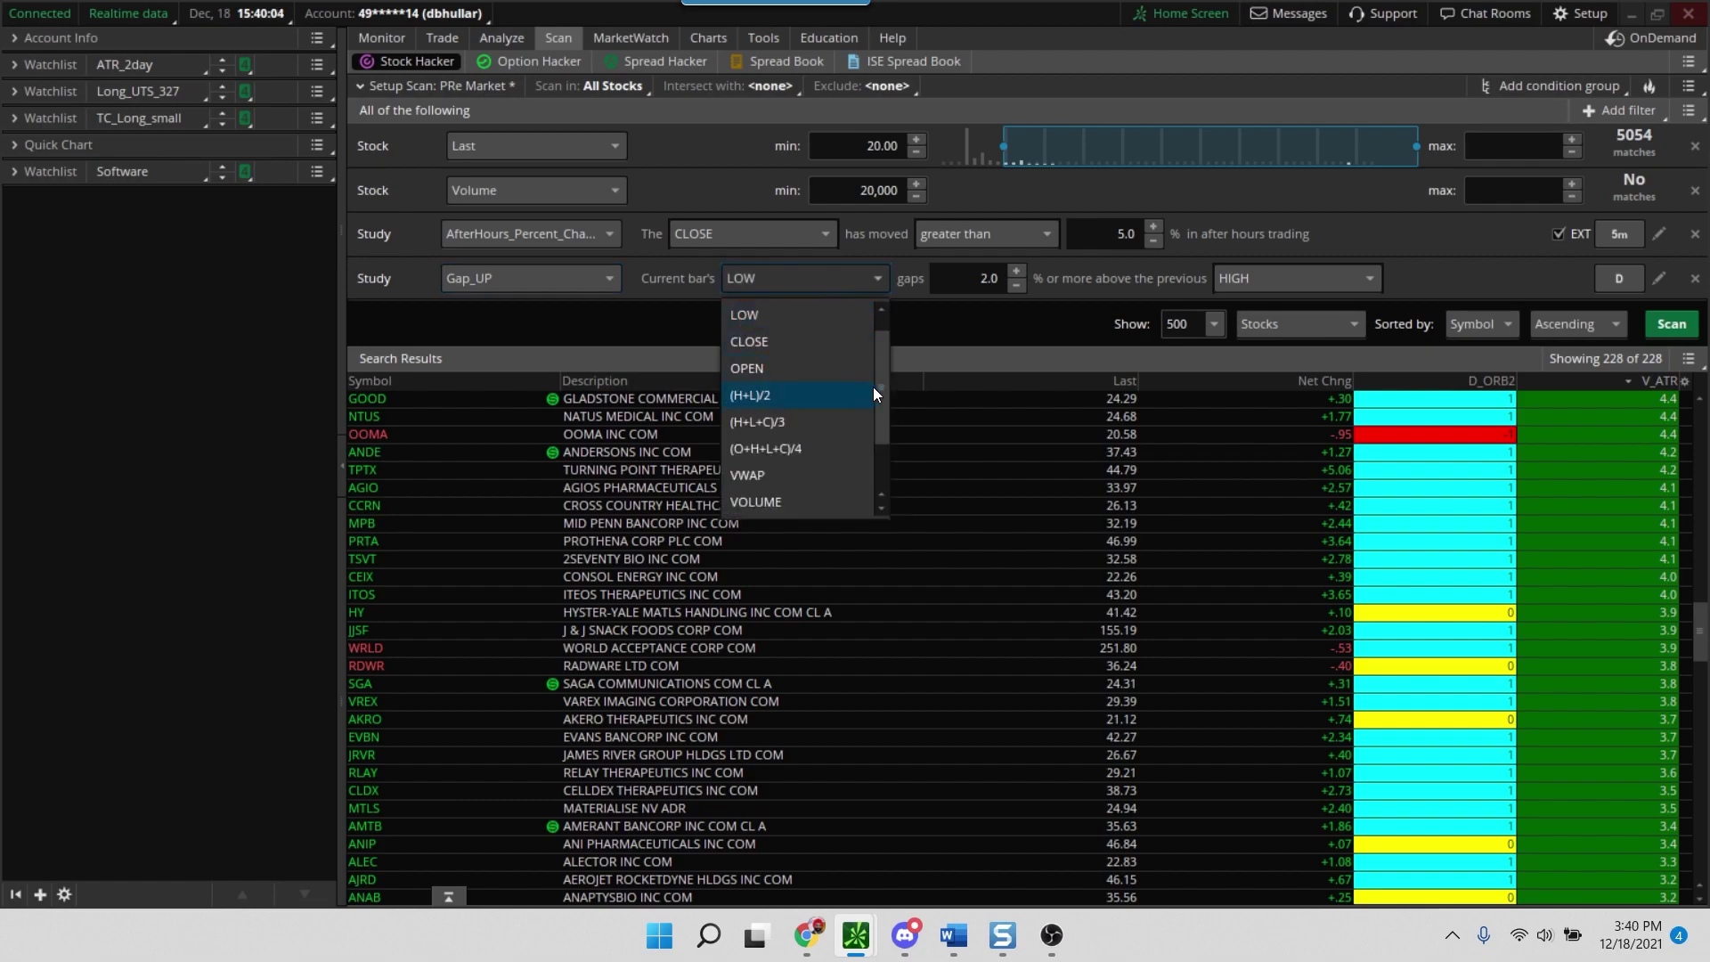
pyautogui.moveTo(885, 378); pyautogui.dragTo(884, 397)
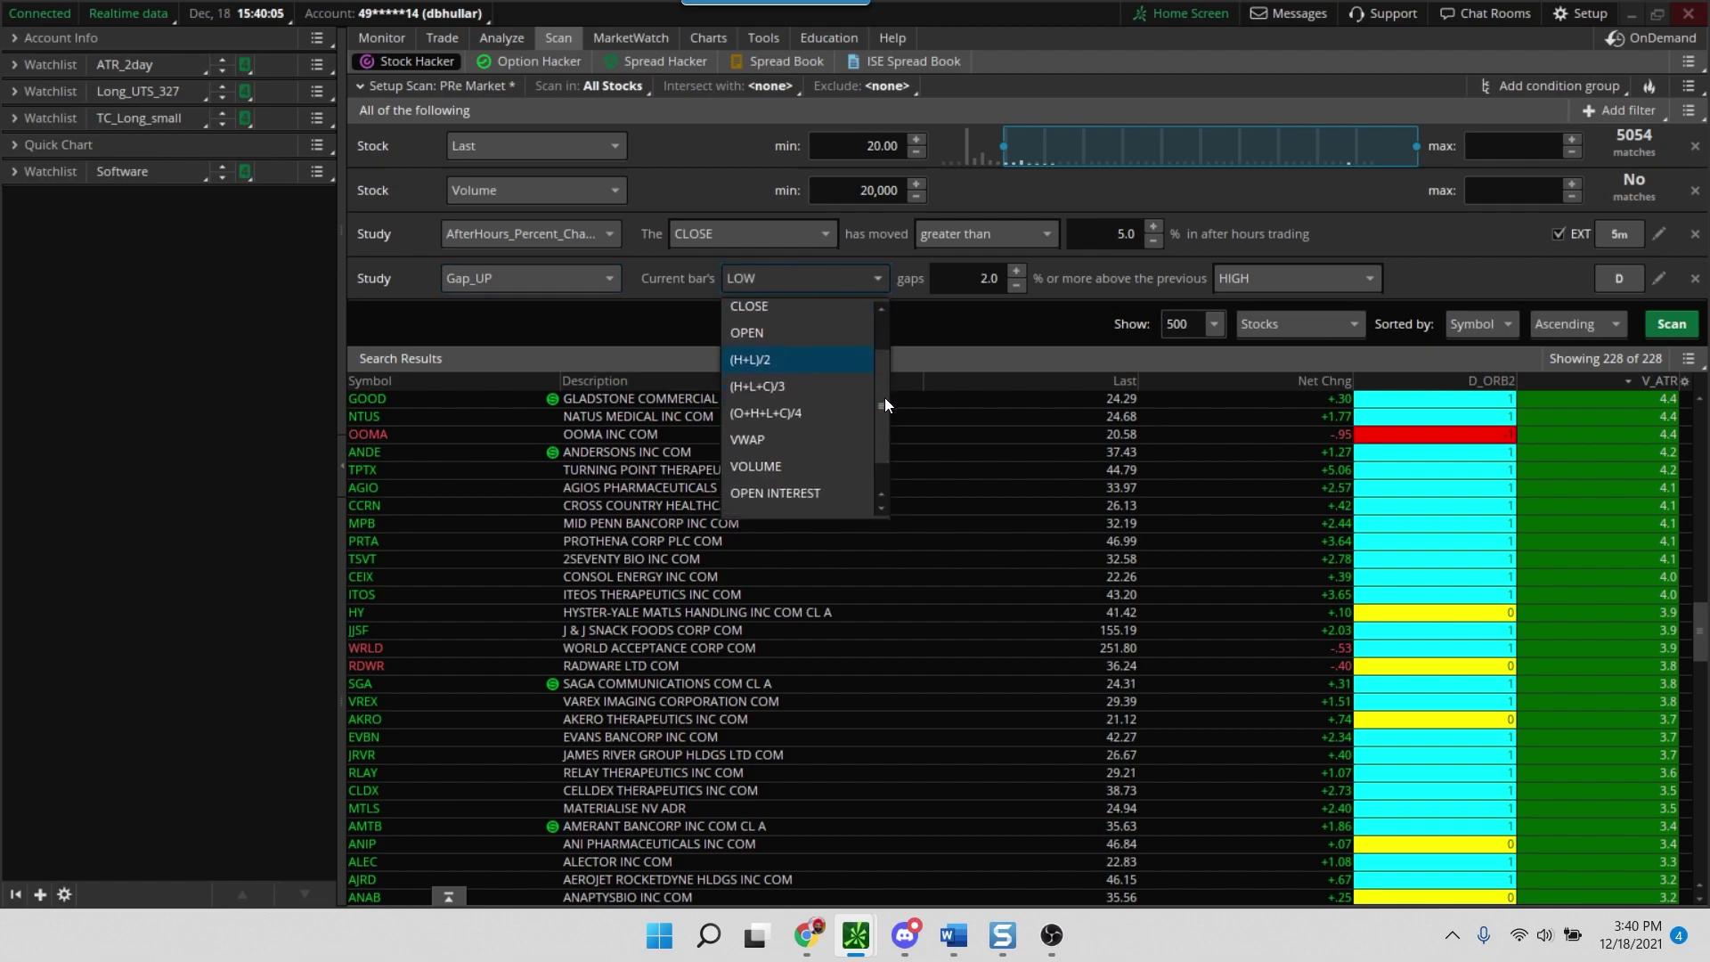
pyautogui.click(800, 461)
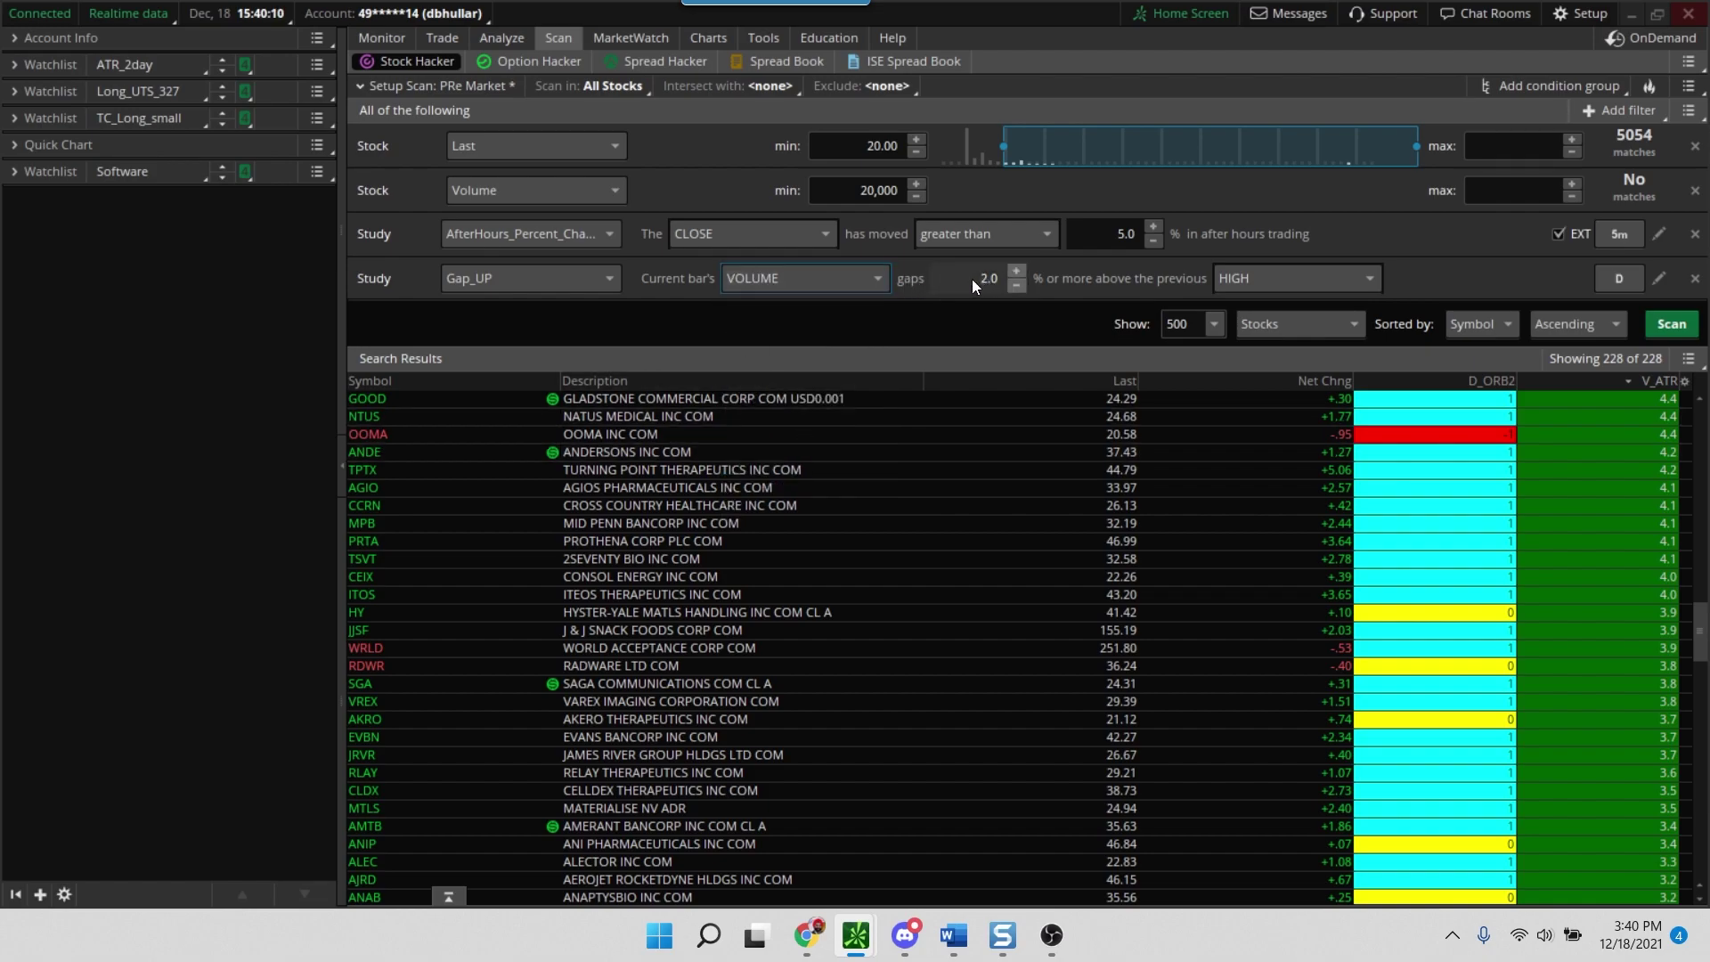
pyautogui.doubleClick(1005, 276)
pyautogui.press('Return')
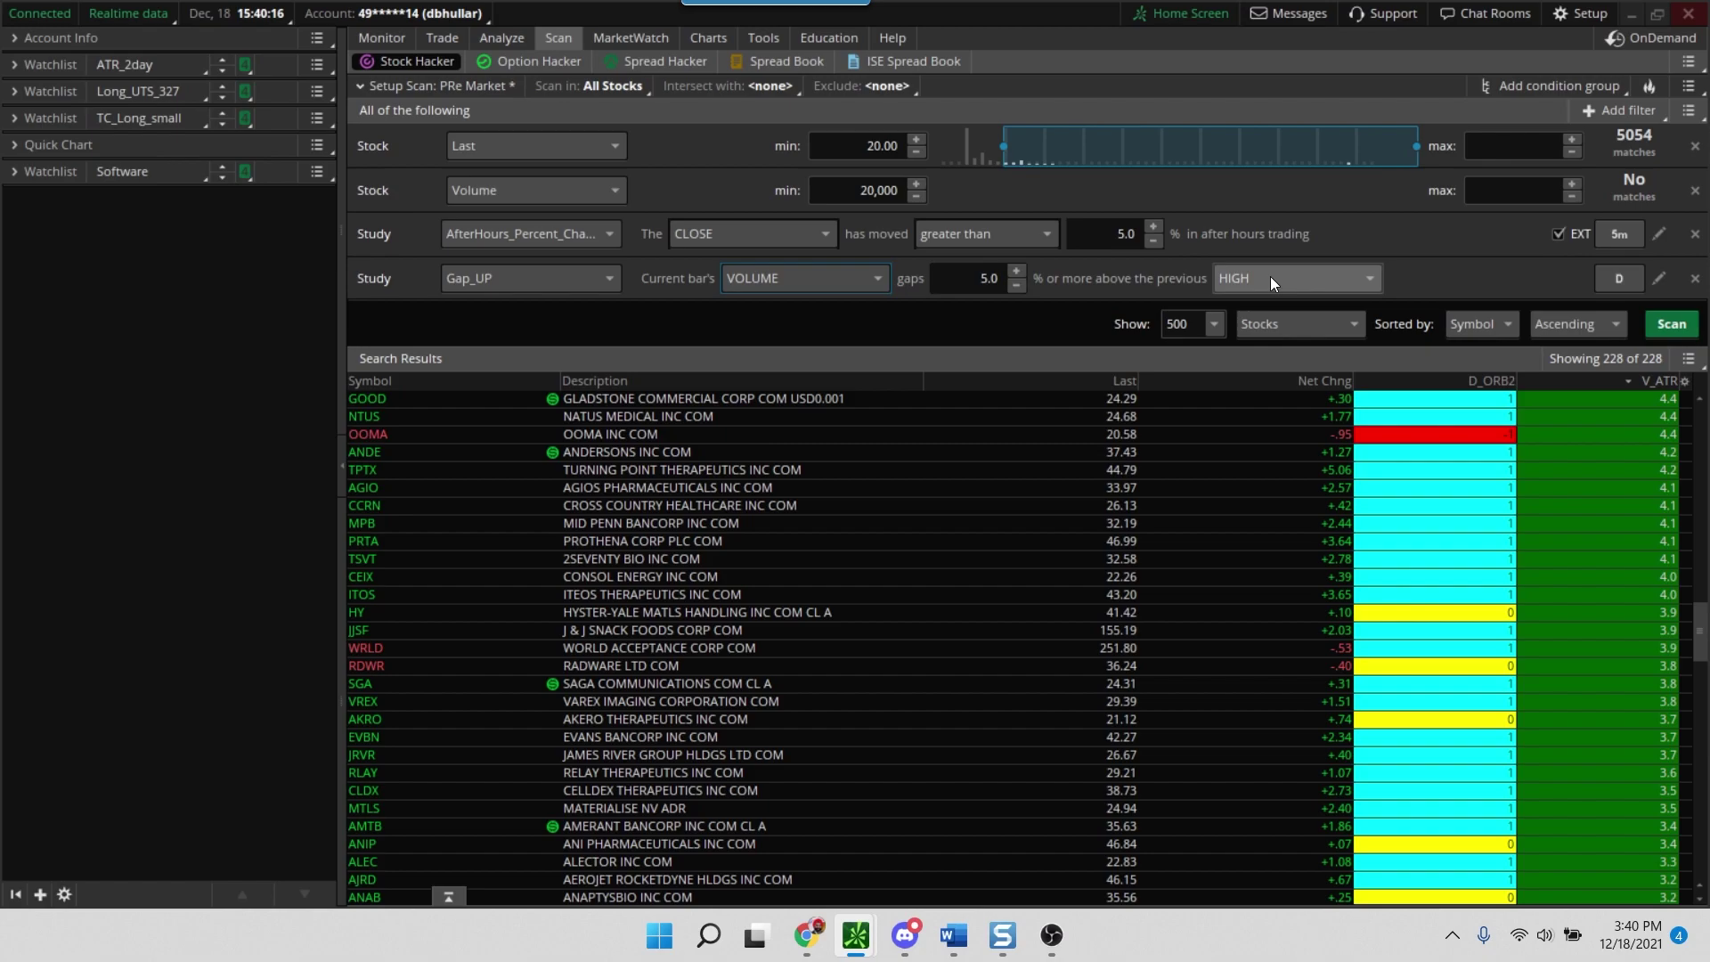
pyautogui.click(1302, 278)
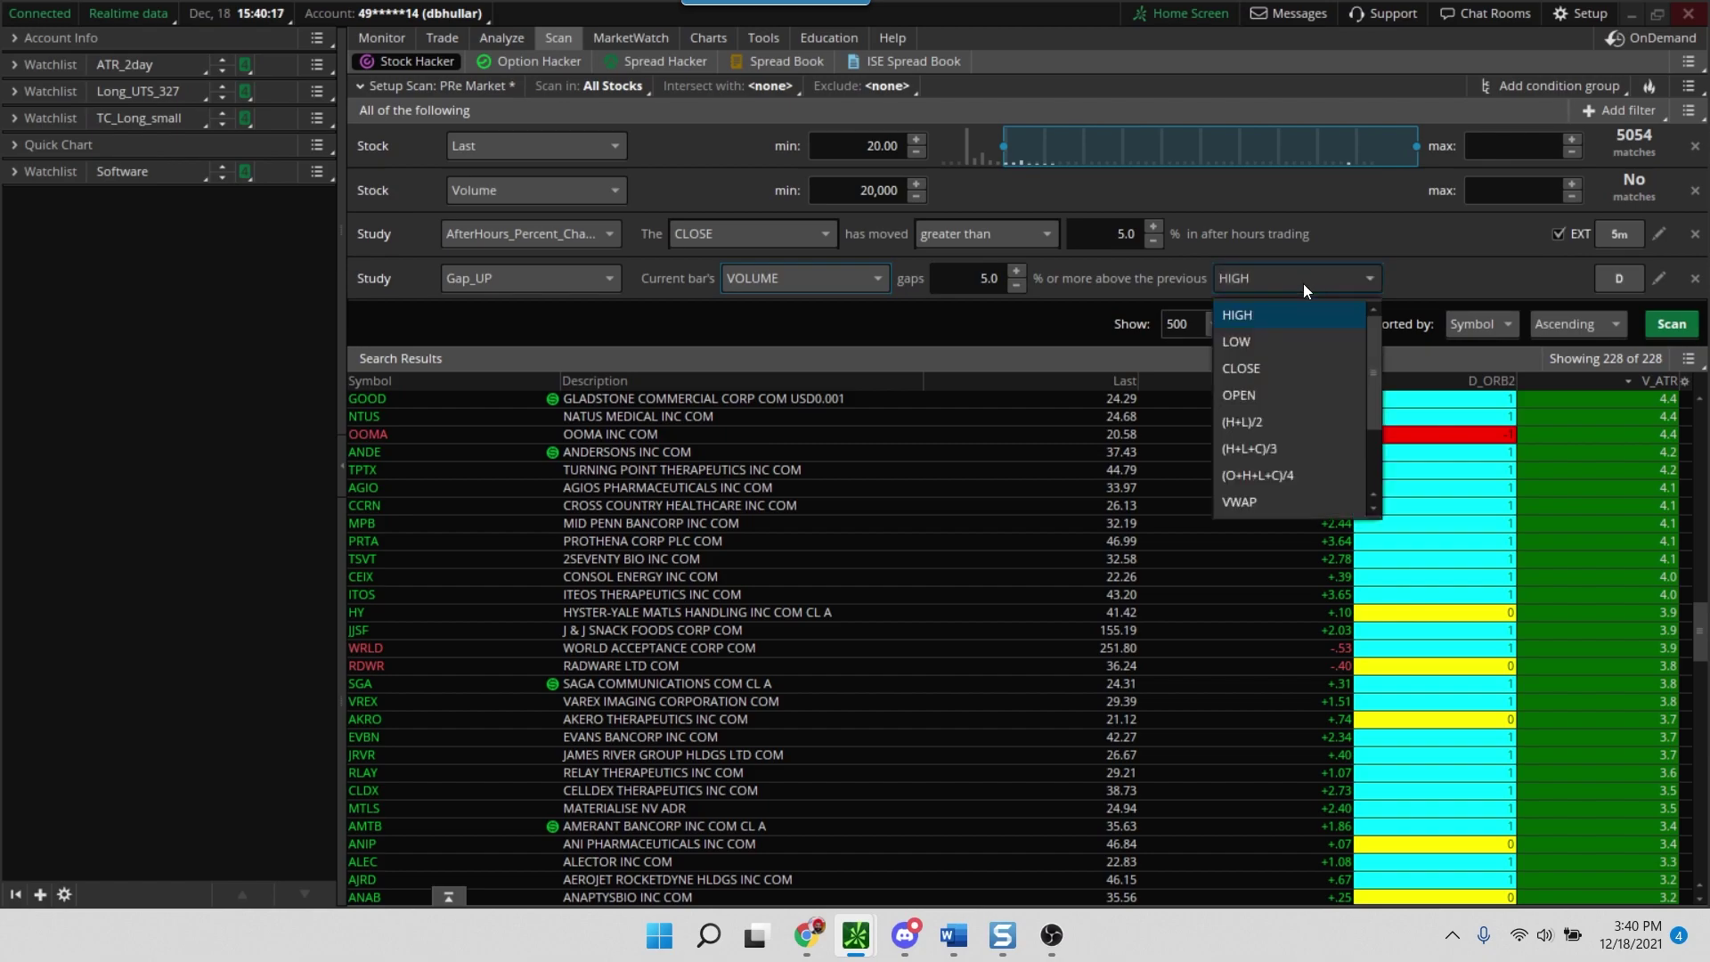
pyautogui.click(1254, 367)
pyautogui.click(1617, 280)
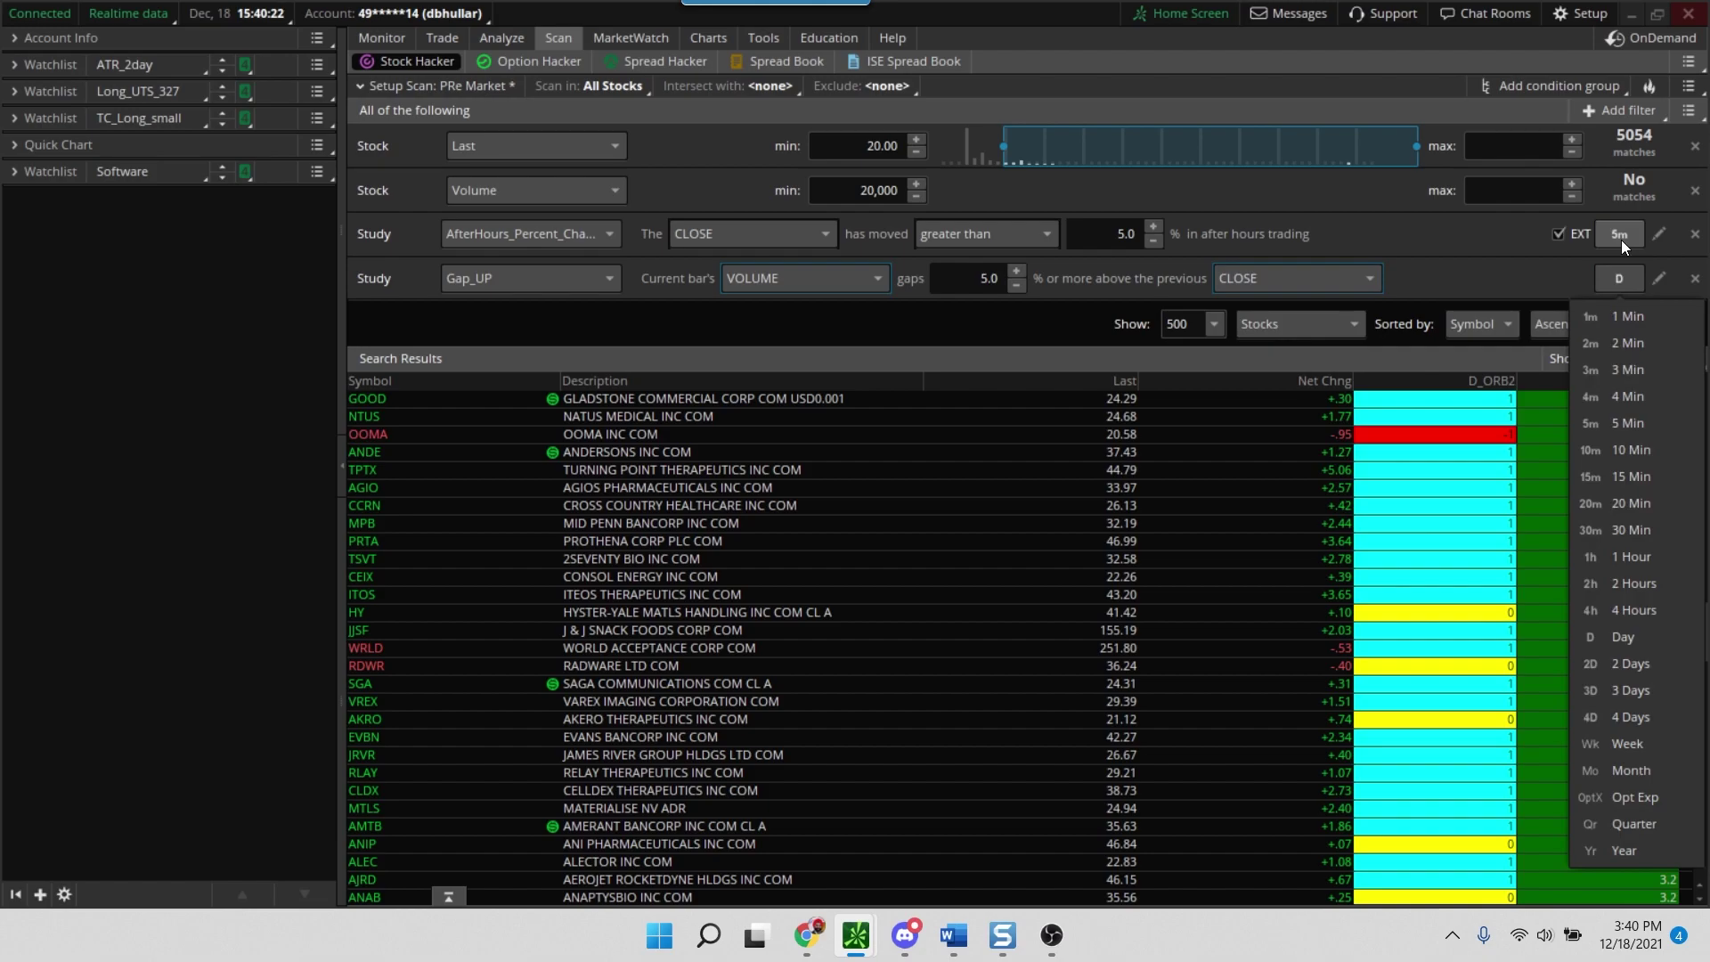
pyautogui.click(1626, 426)
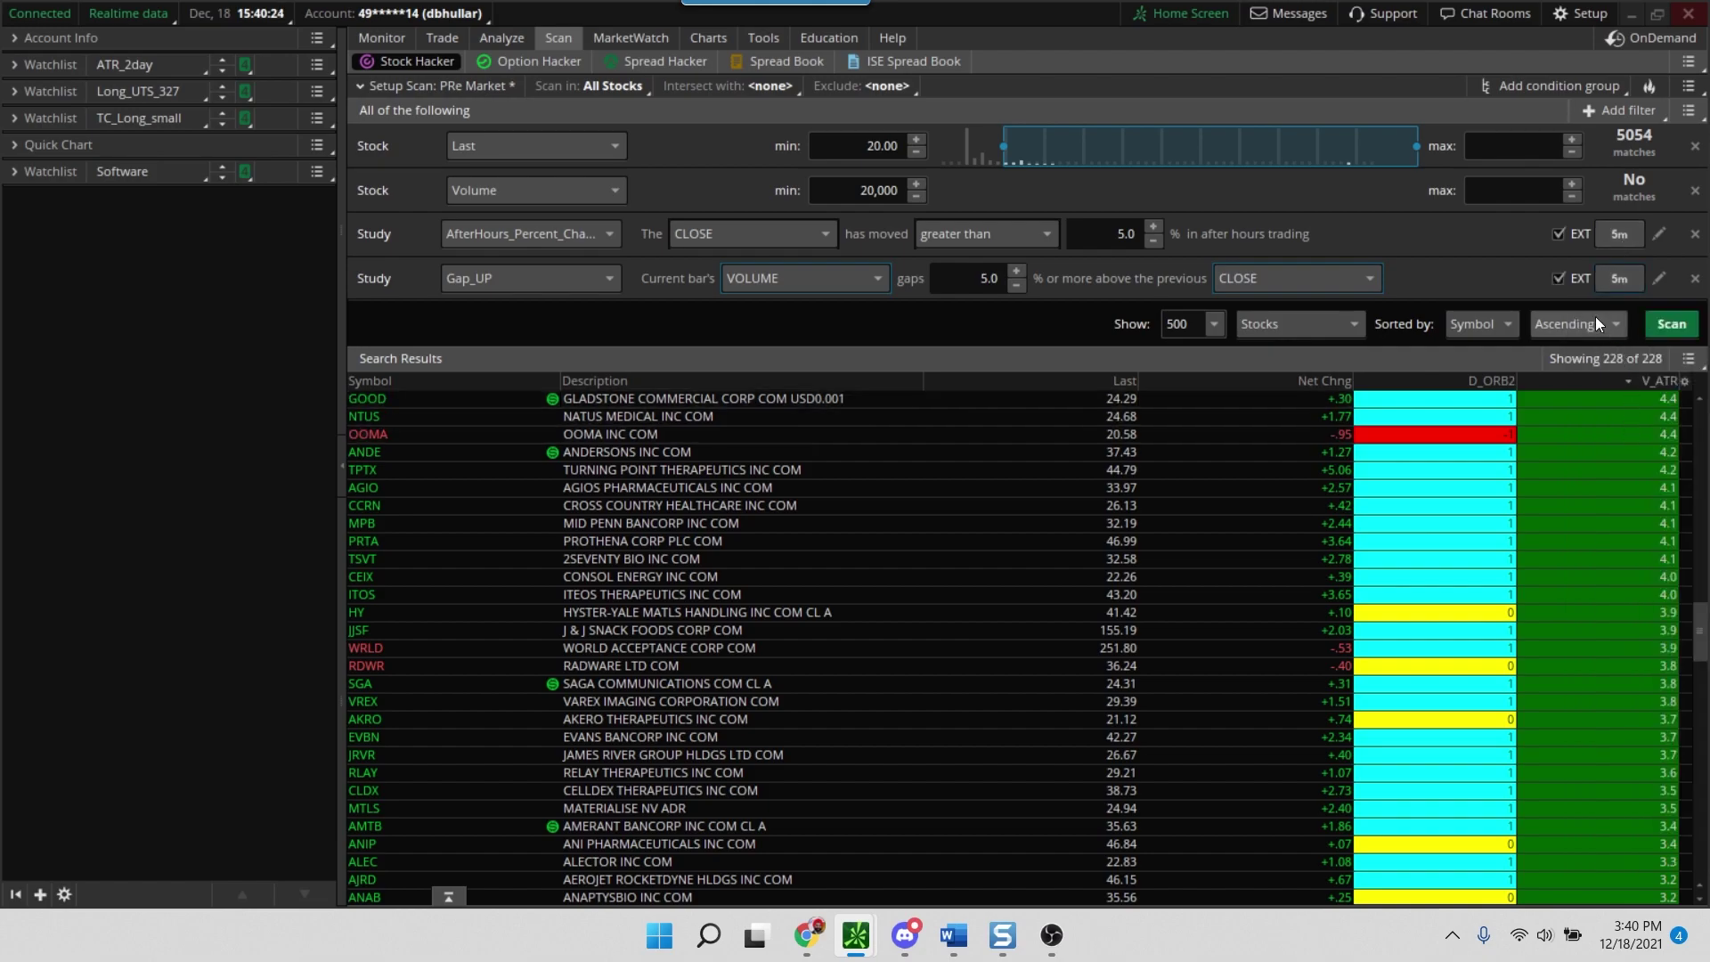
# - Run the four-filter scan and load the PRe Market scan into the side watchlist instead of Software
pyautogui.click(1672, 324)
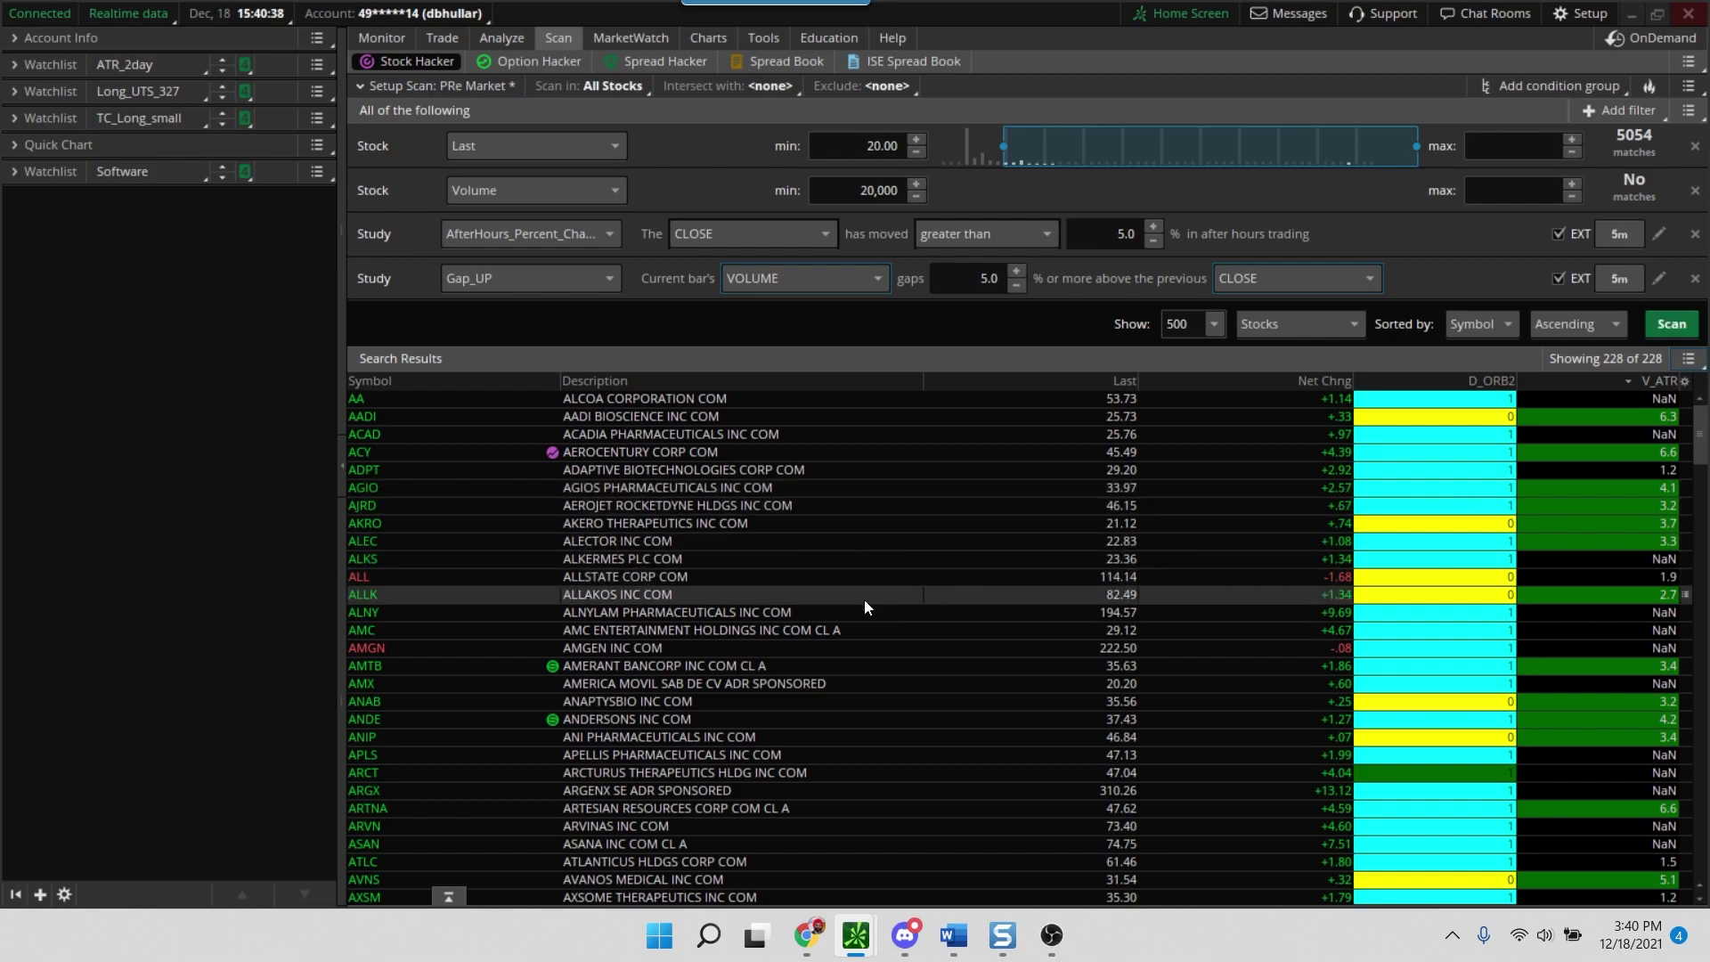
pyautogui.click(110, 174)
pyautogui.moveTo(121, 323)
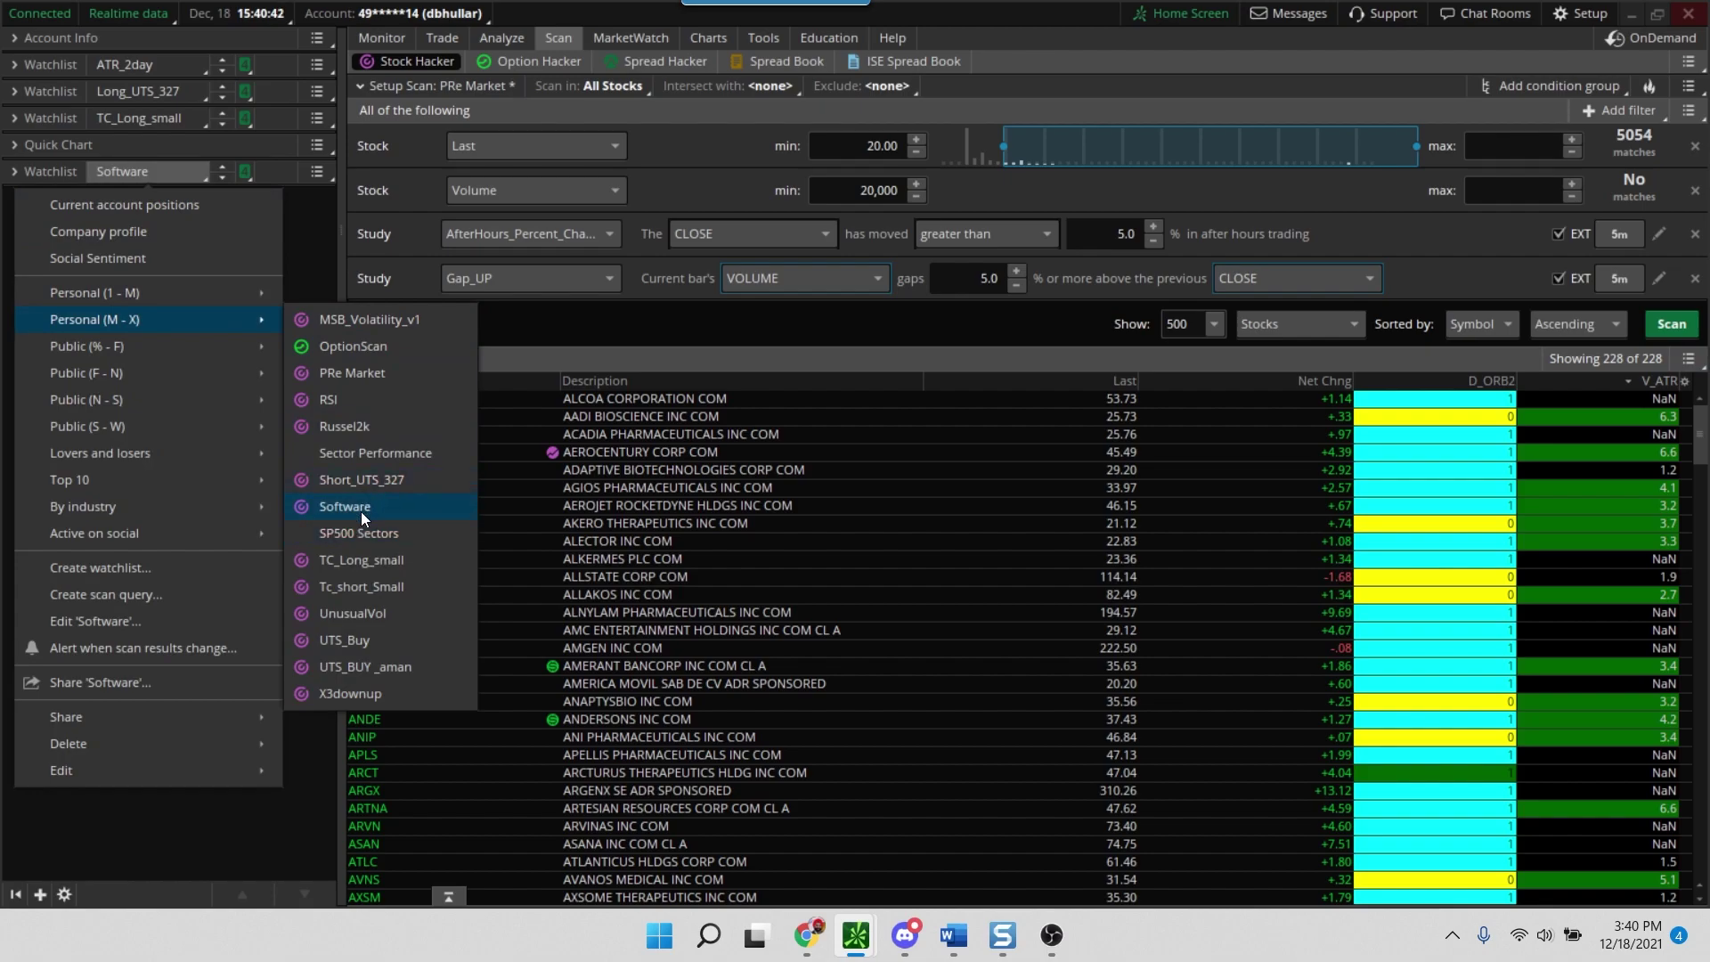
pyautogui.click(369, 386)
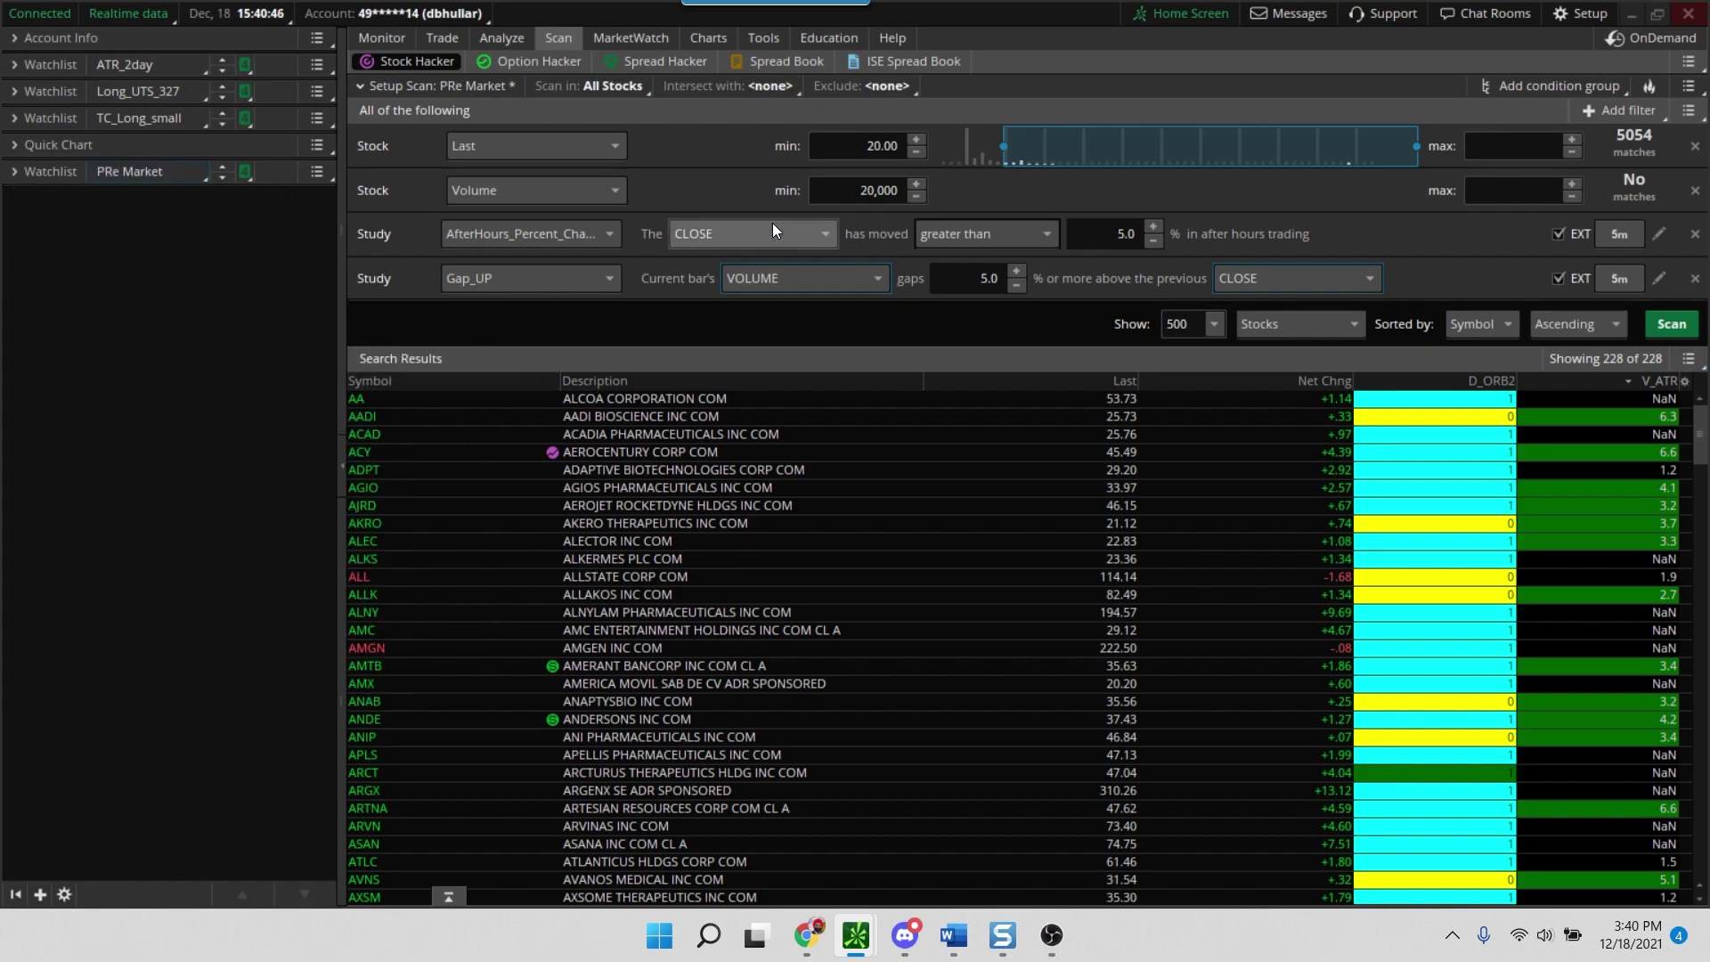
# - Switch to Charts, expand the PRe Market watchlist and widen its Mark % column
pyautogui.click(724, 45)
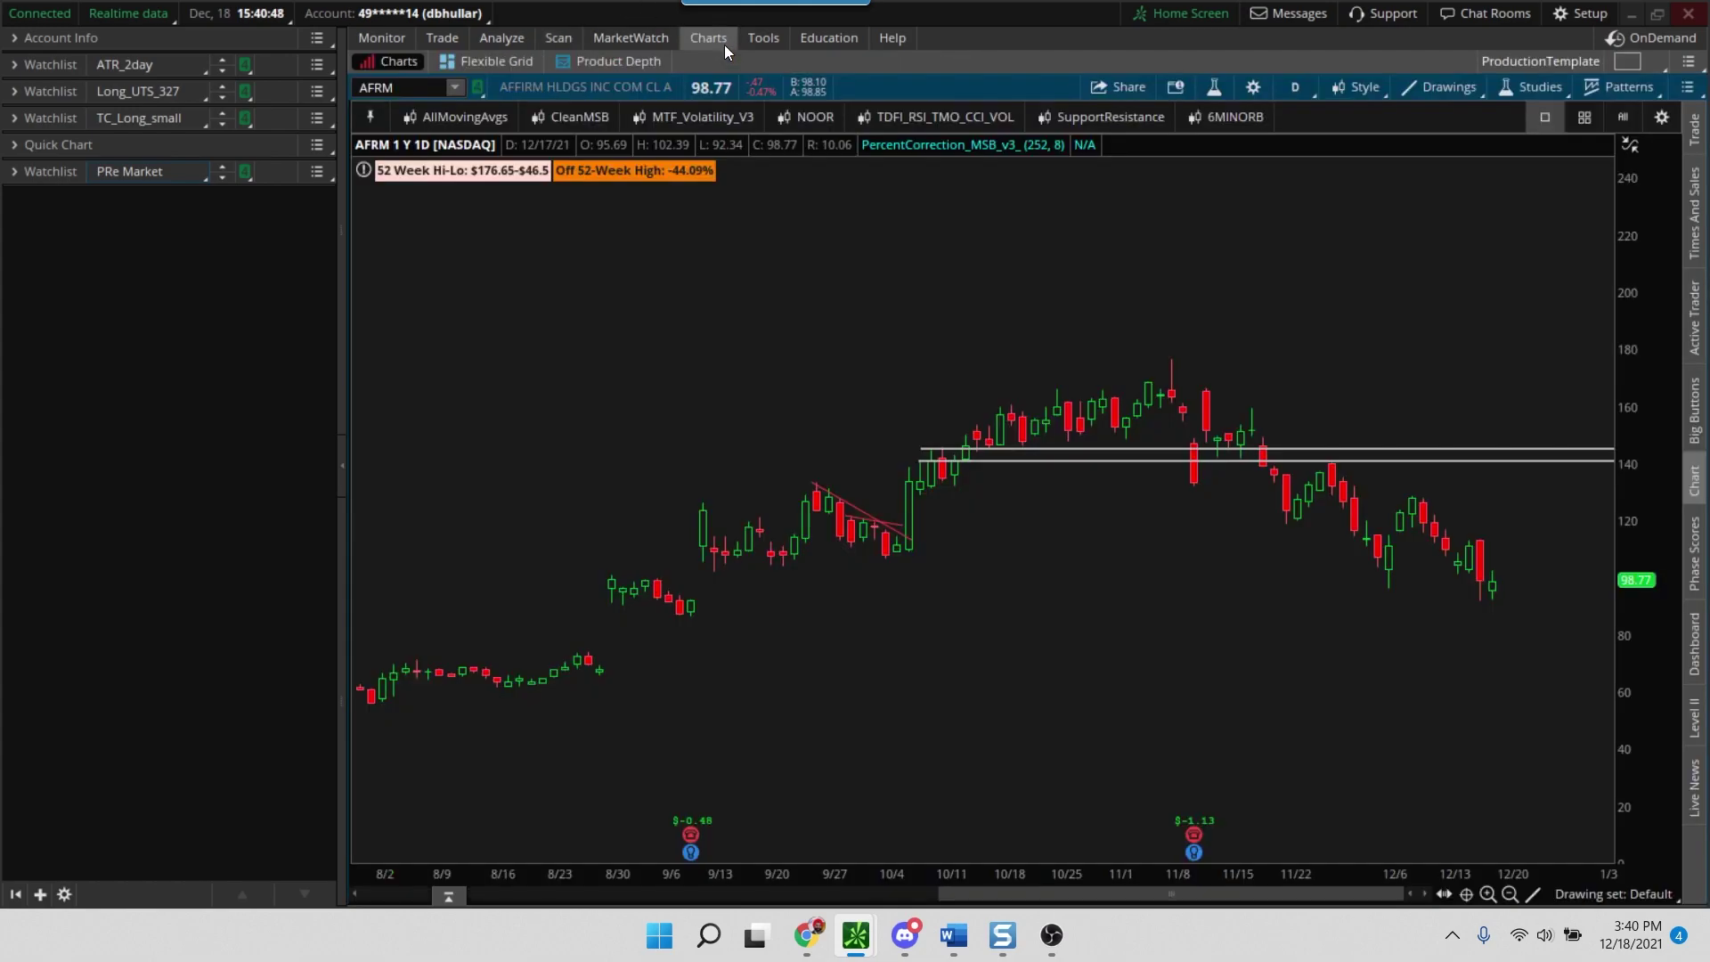
pyautogui.click(15, 171)
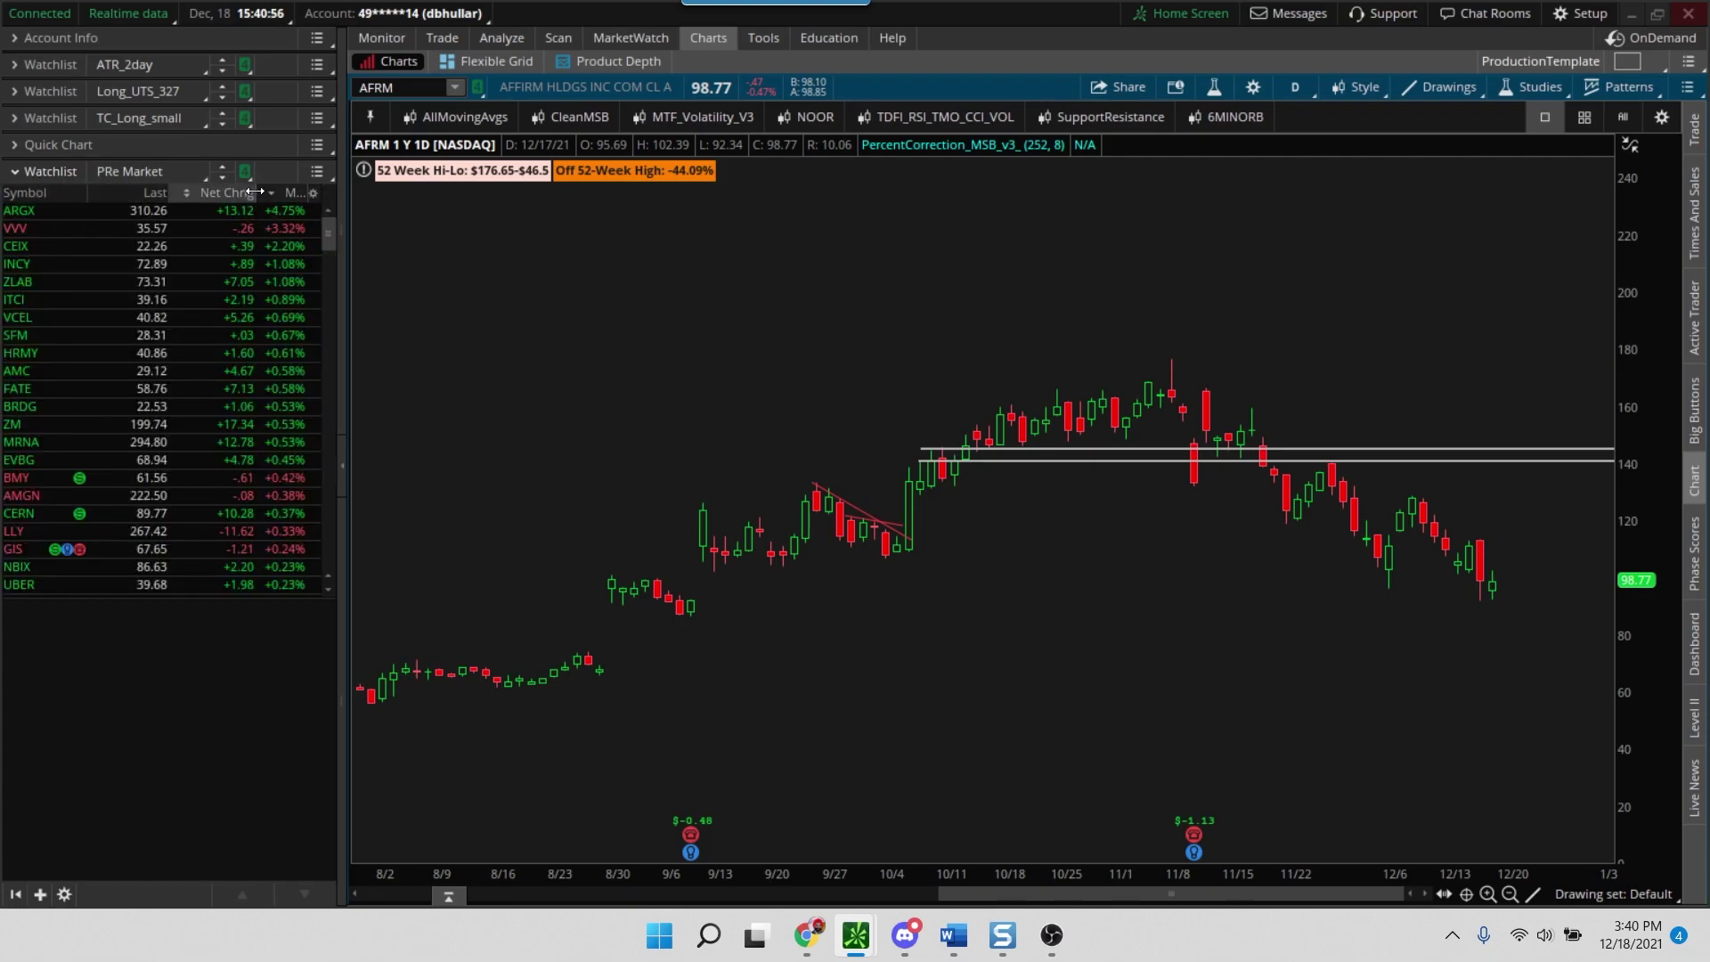
pyautogui.moveTo(259, 193); pyautogui.dragTo(231, 191)
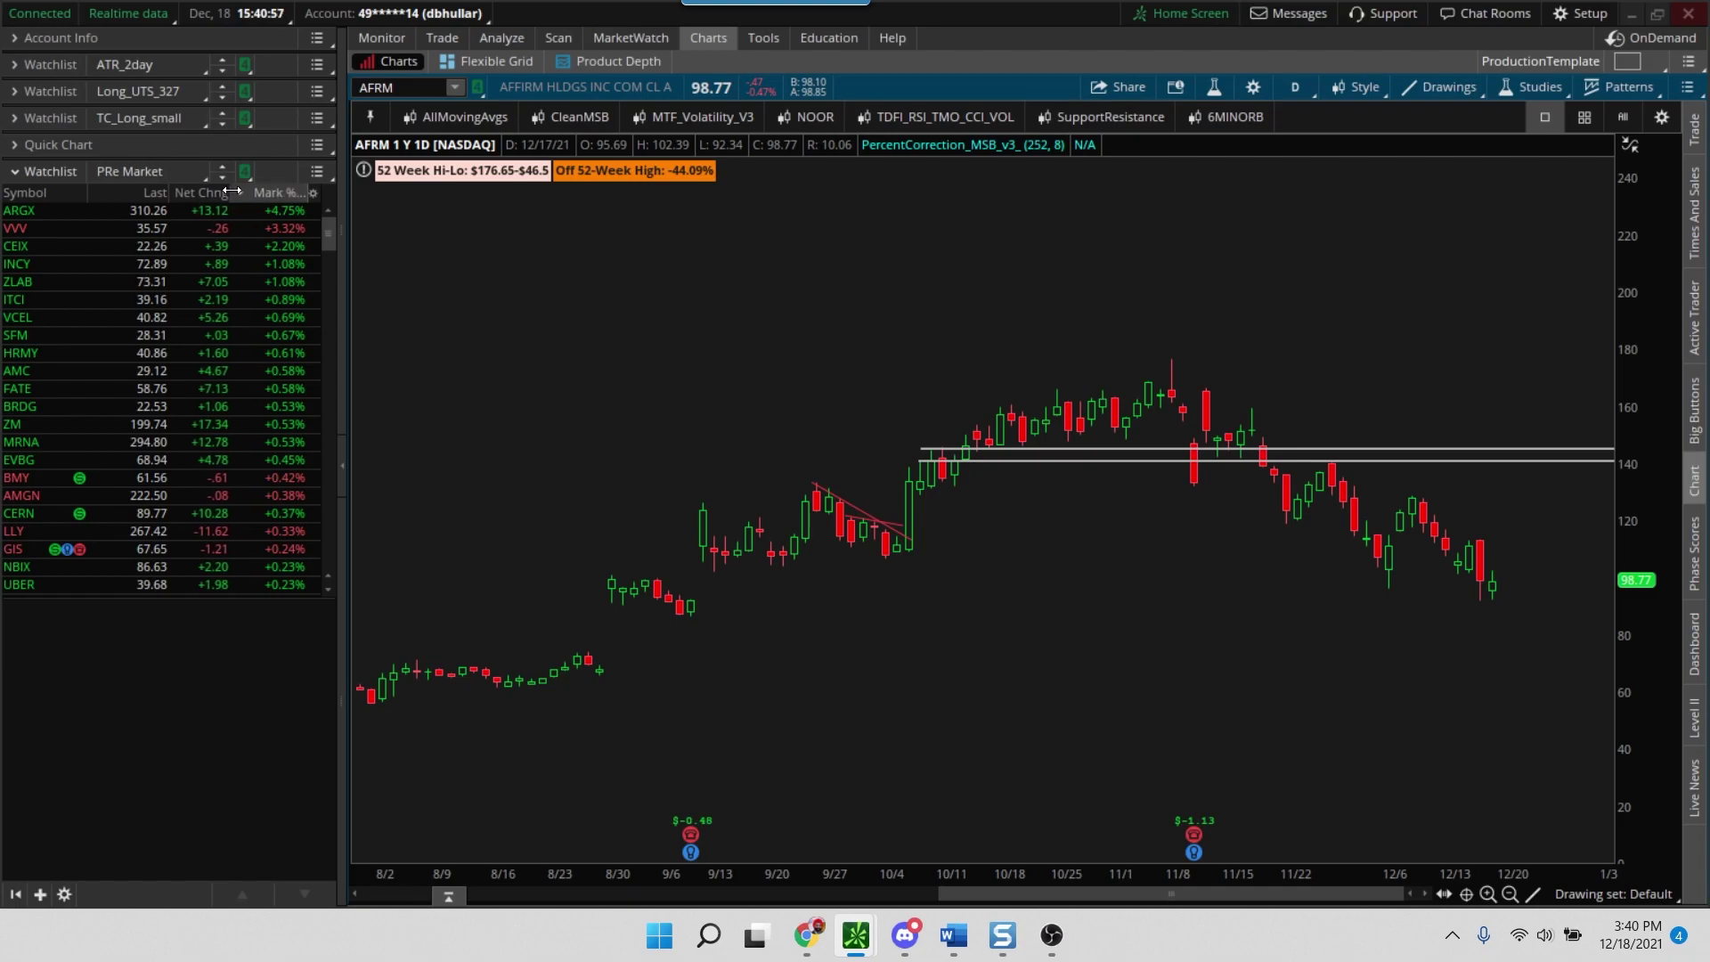
# - Remove and re-add Mark % Change so columns are Symbol, Last, Net Change, Mark % Change
pyautogui.click(313, 192)
pyautogui.click(354, 211)
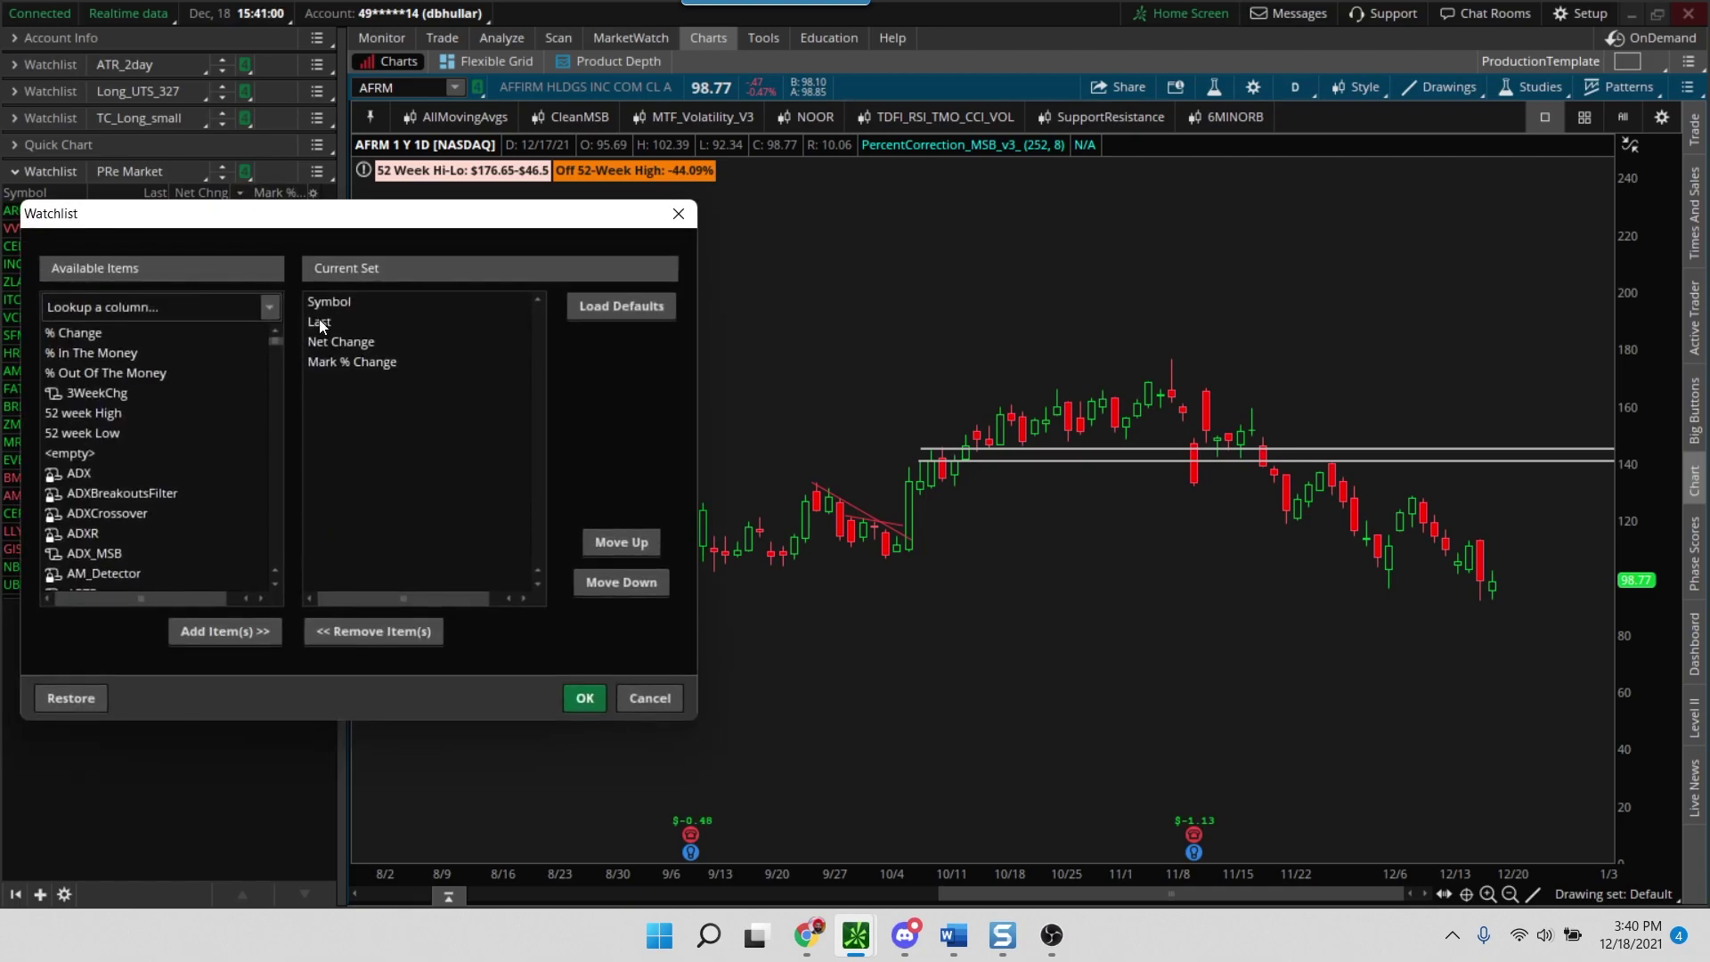
pyautogui.click(352, 362)
pyautogui.click(363, 628)
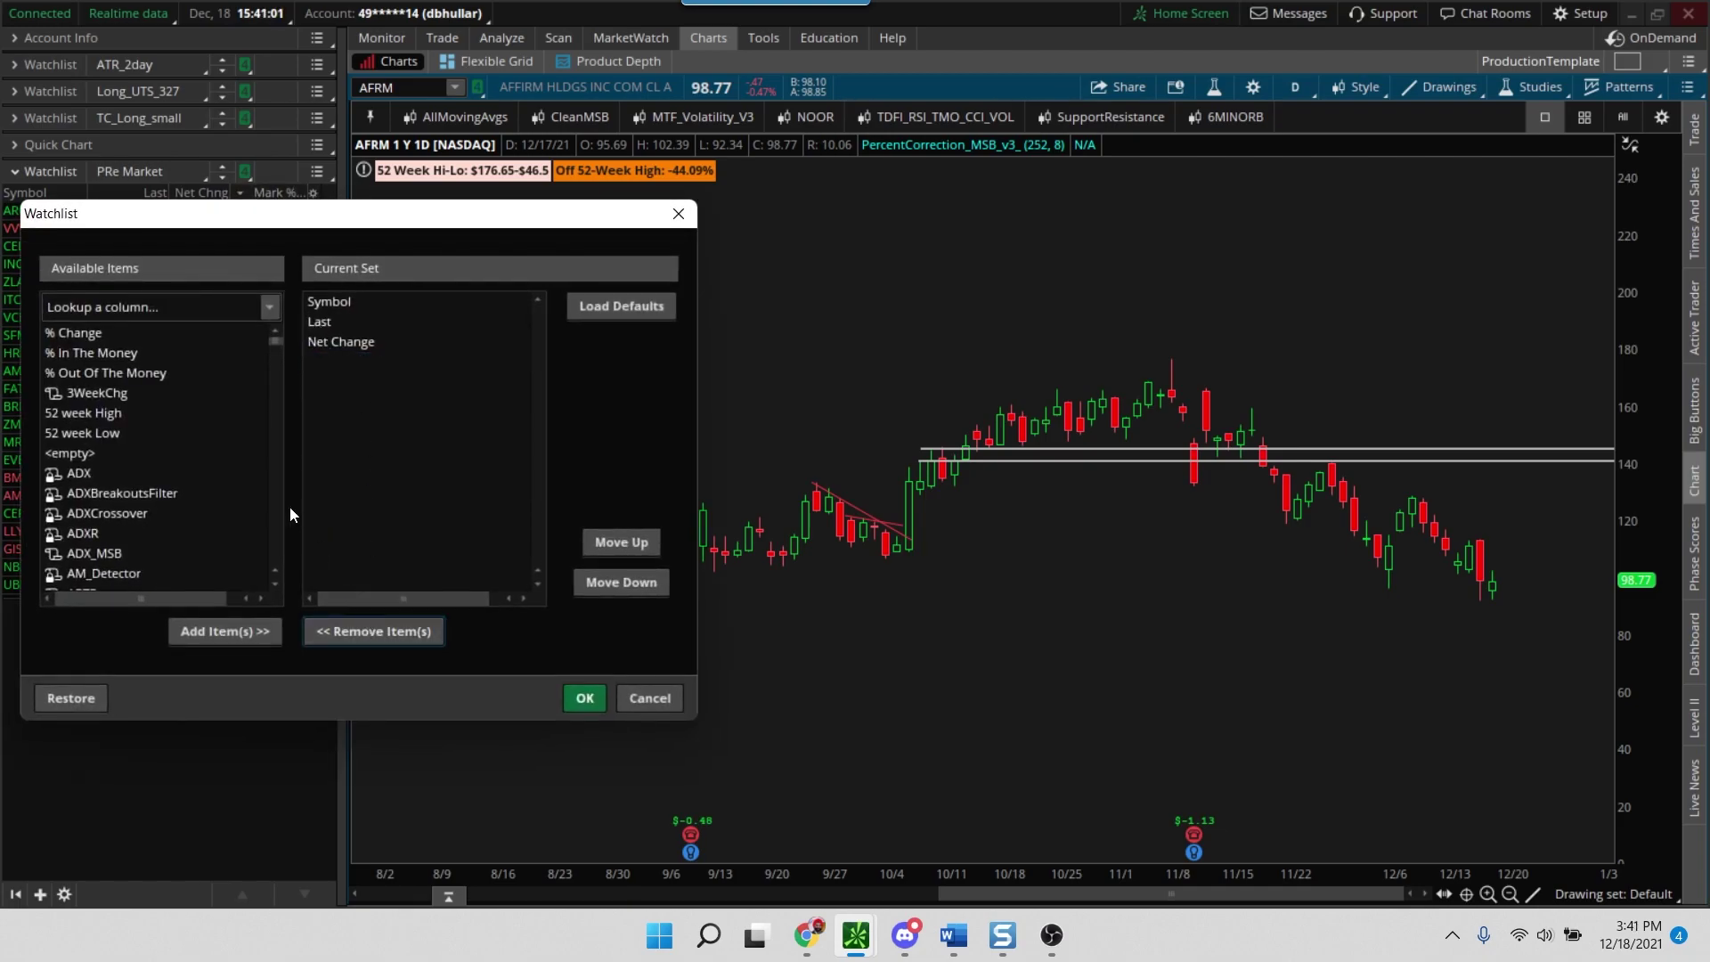
pyautogui.click(194, 294)
pyautogui.write('mark')
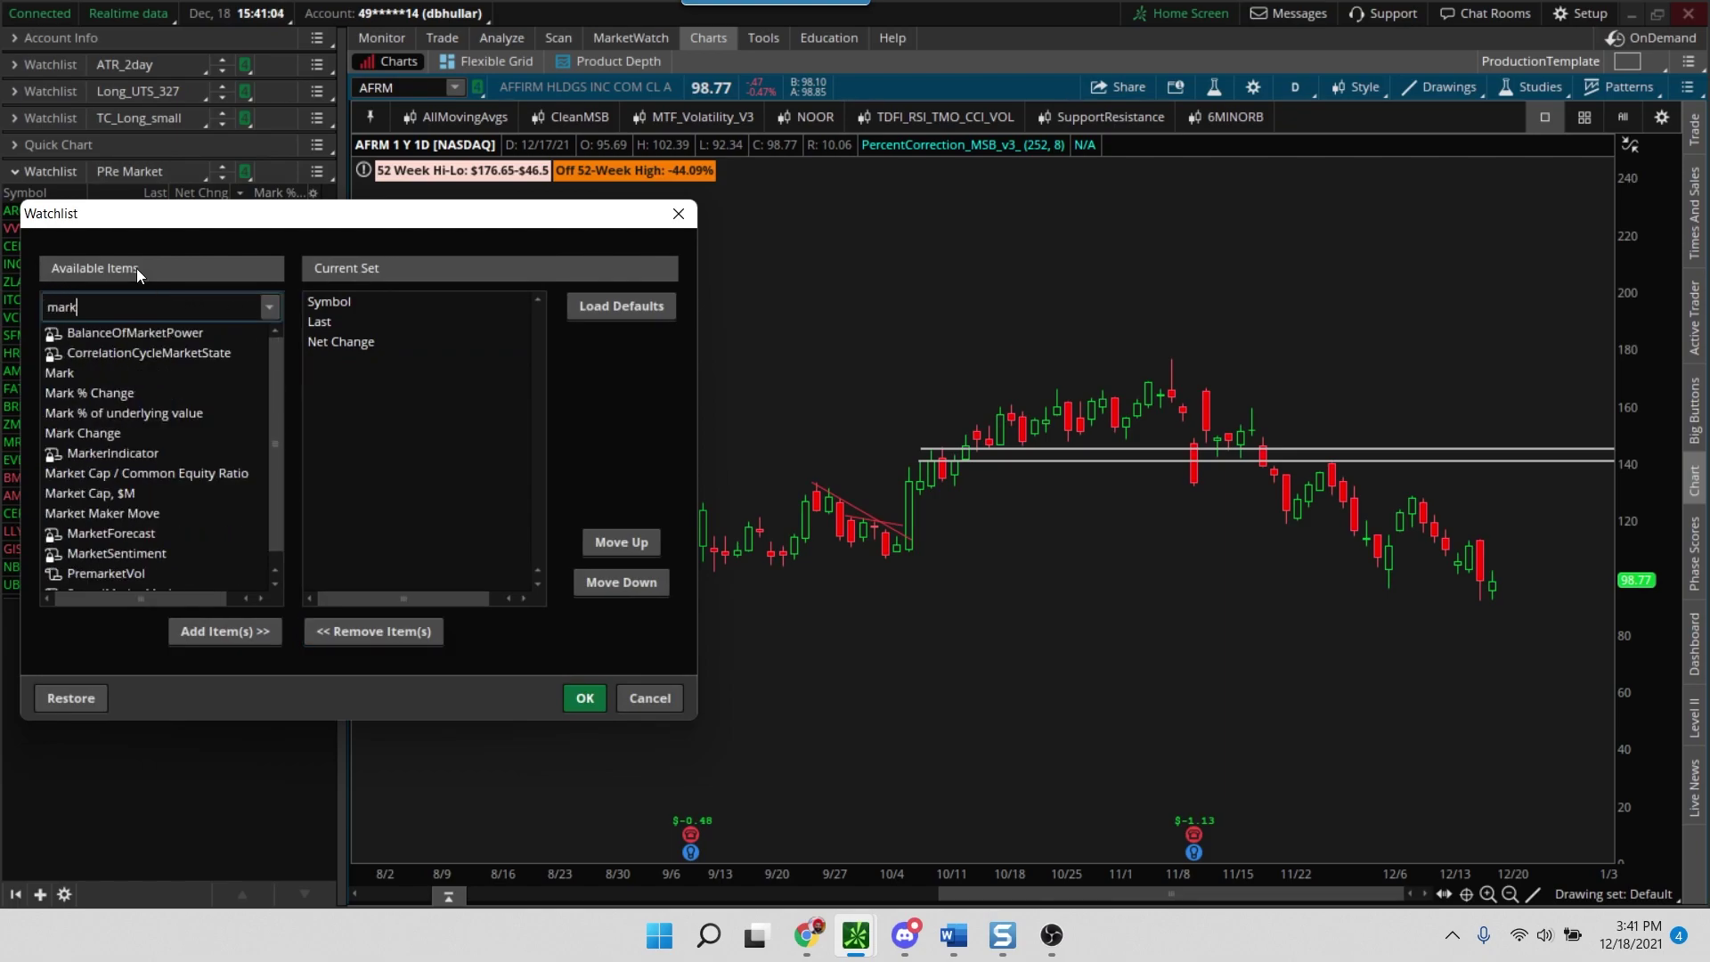
pyautogui.click(111, 391)
pyautogui.click(221, 638)
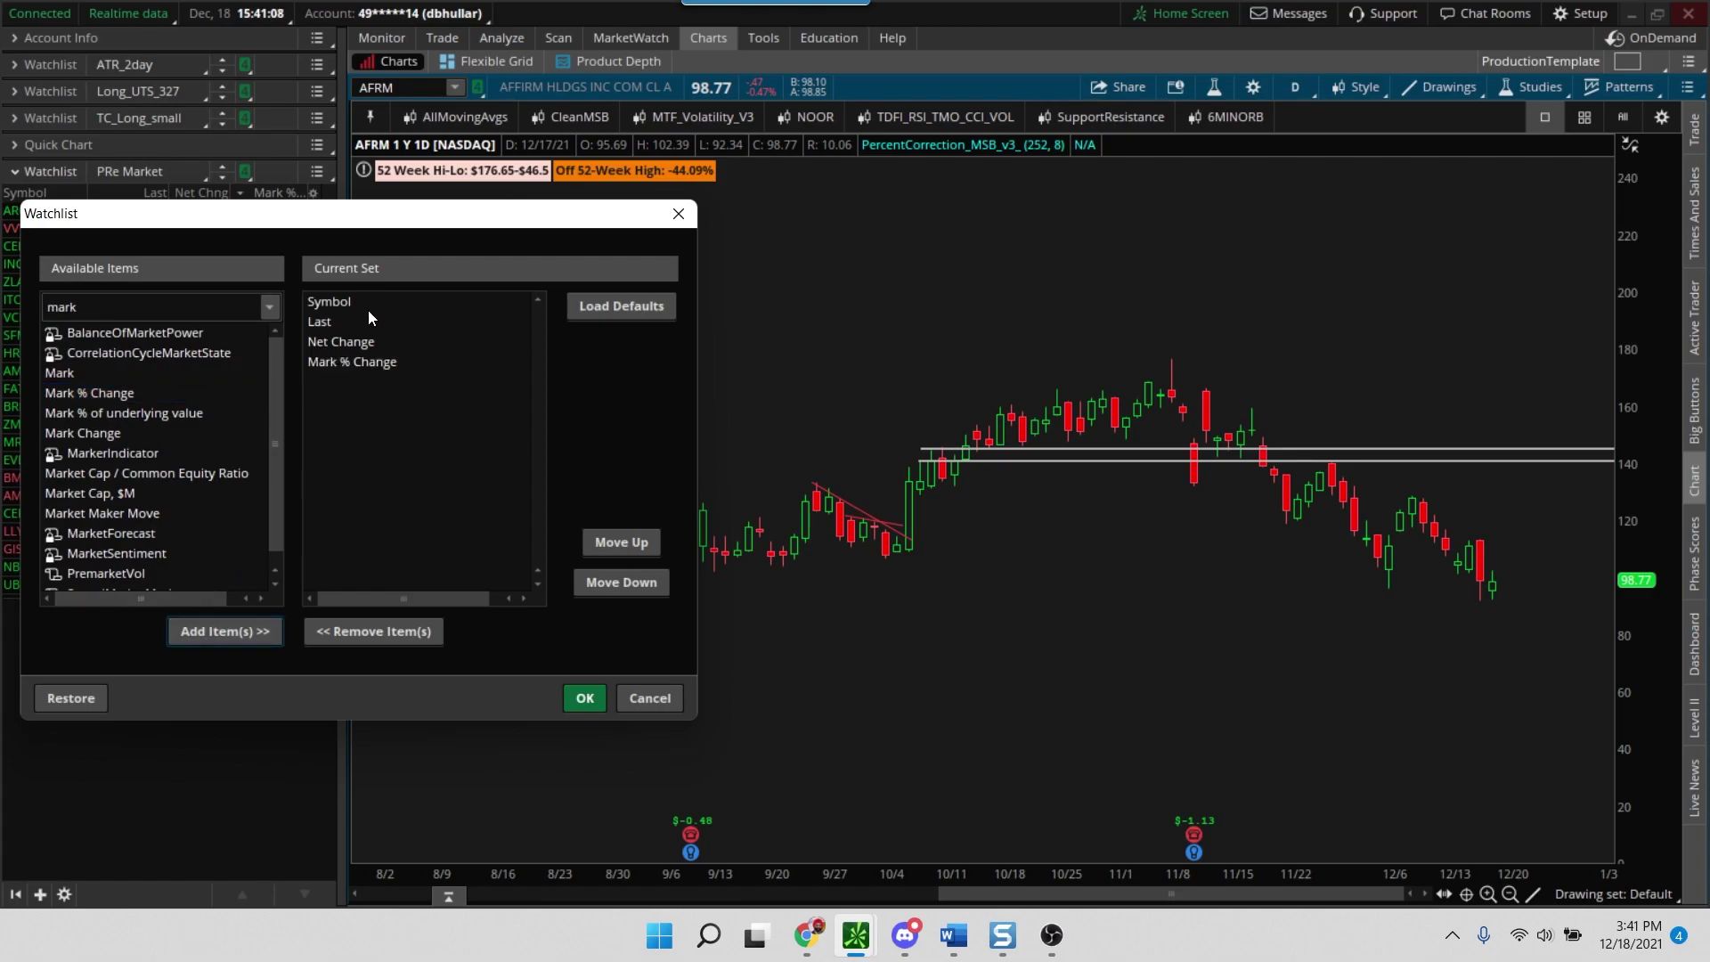
pyautogui.click(584, 698)
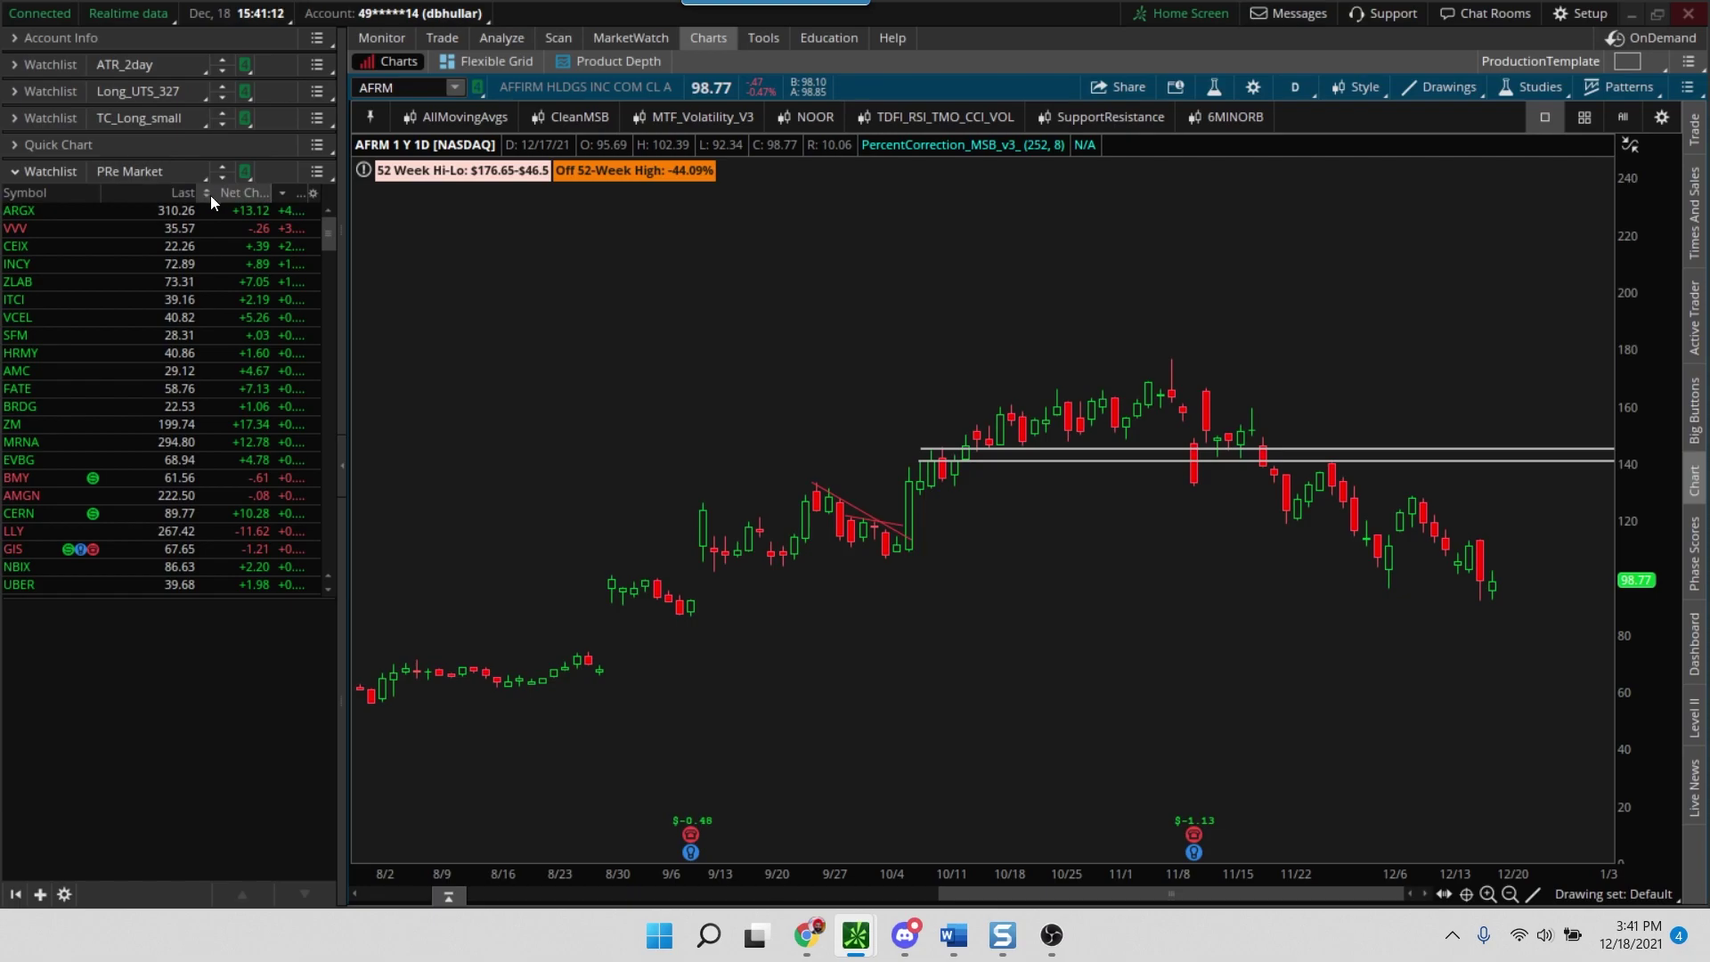
# - Narrow the Last column so every symbol's Mark % value, about +4% to +0.23%, is visible
pyautogui.moveTo(198, 192); pyautogui.dragTo(156, 189)
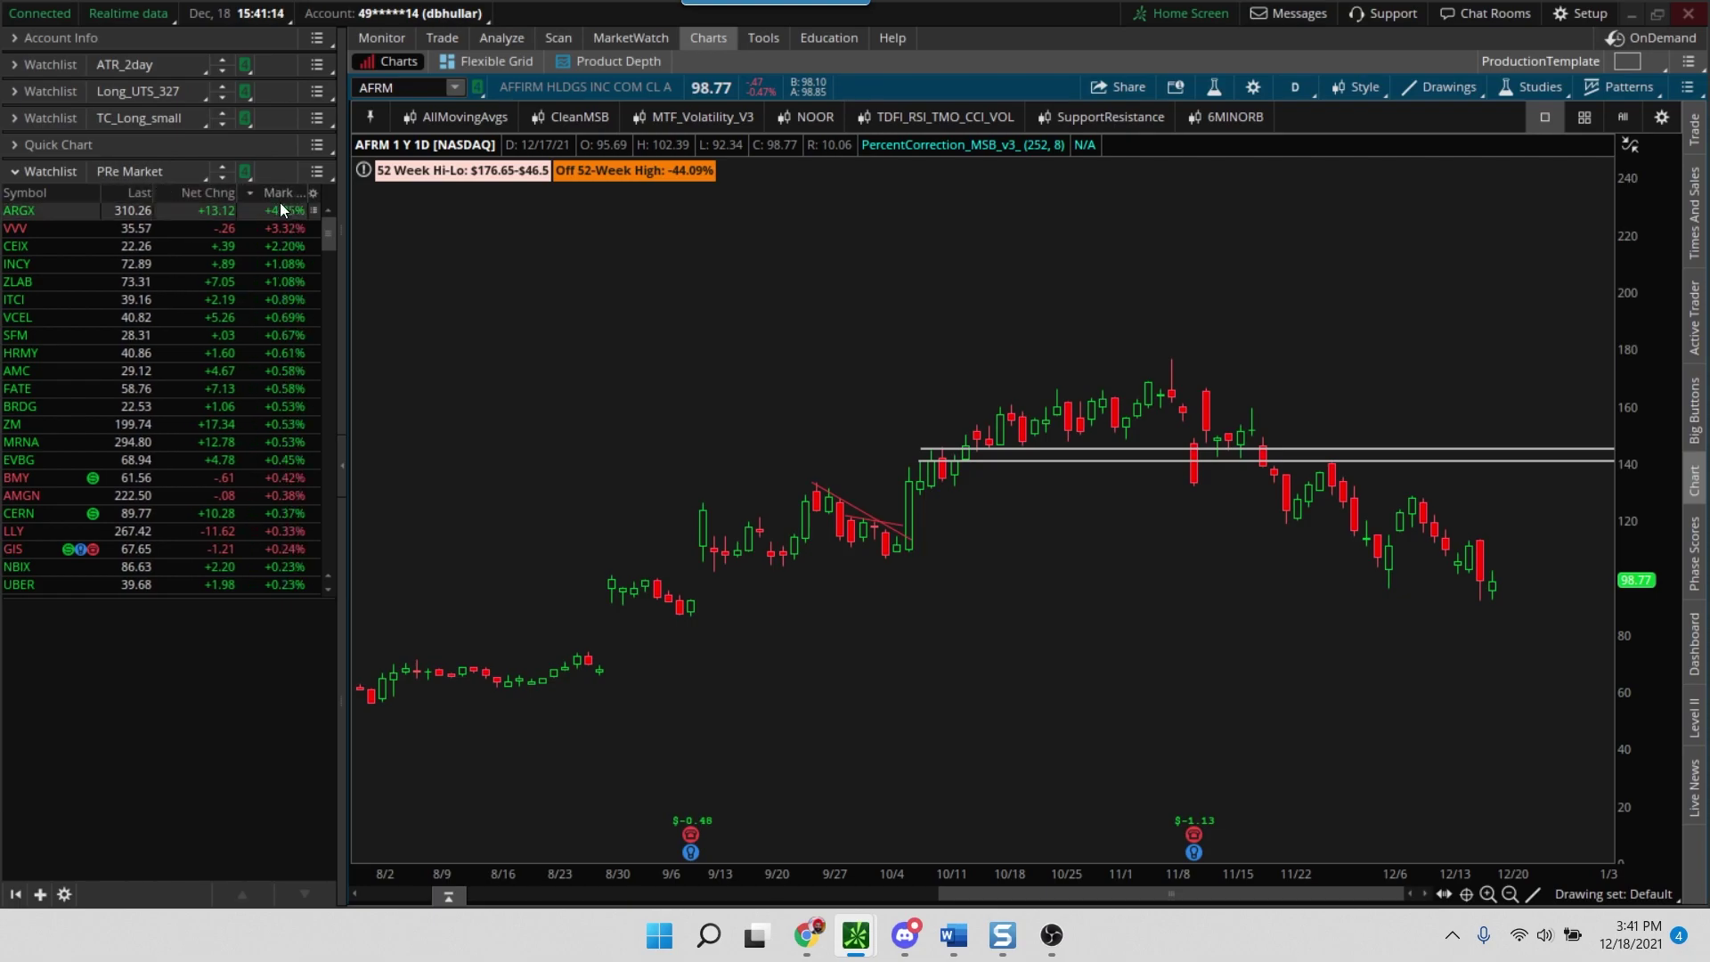